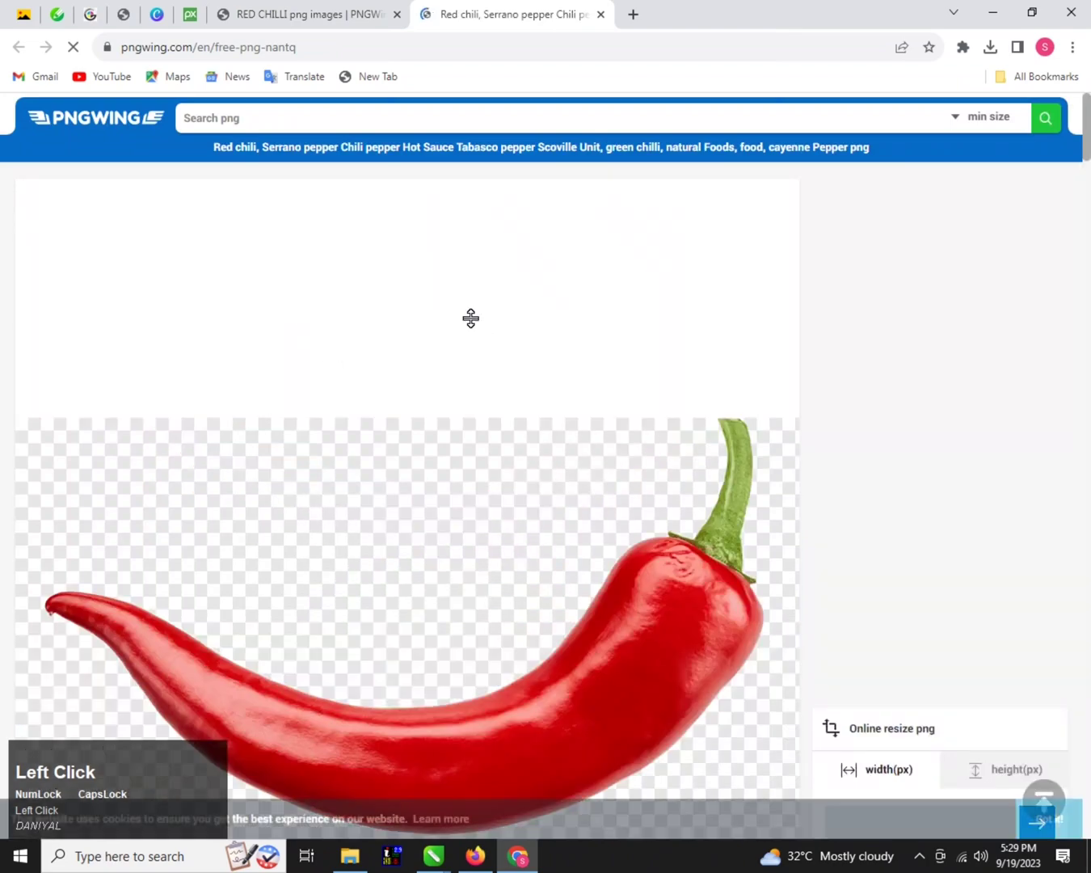
Step: Look over the red chilli PNG's details and download section on PNGWing, and switch to CorelDRAW
scroll(484, 323, "down", 8)
scroll(558, 550, "down", 1)
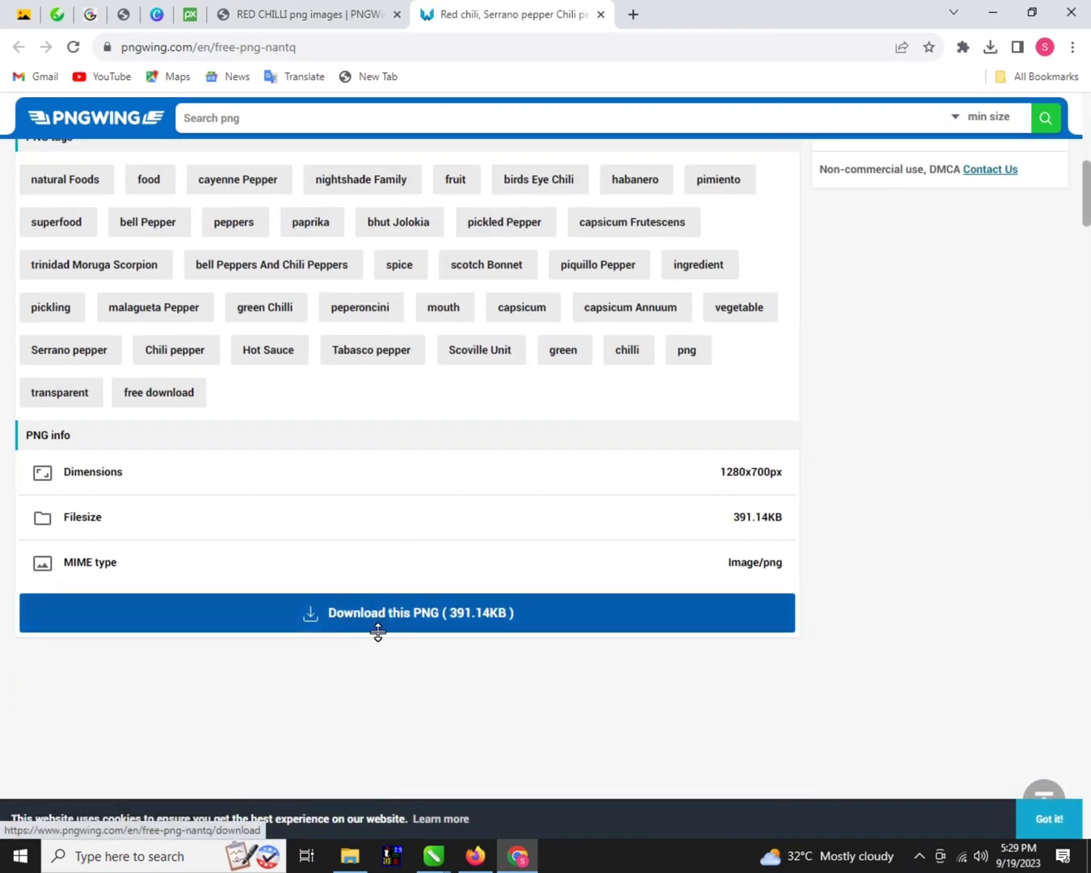
left_click(434, 855)
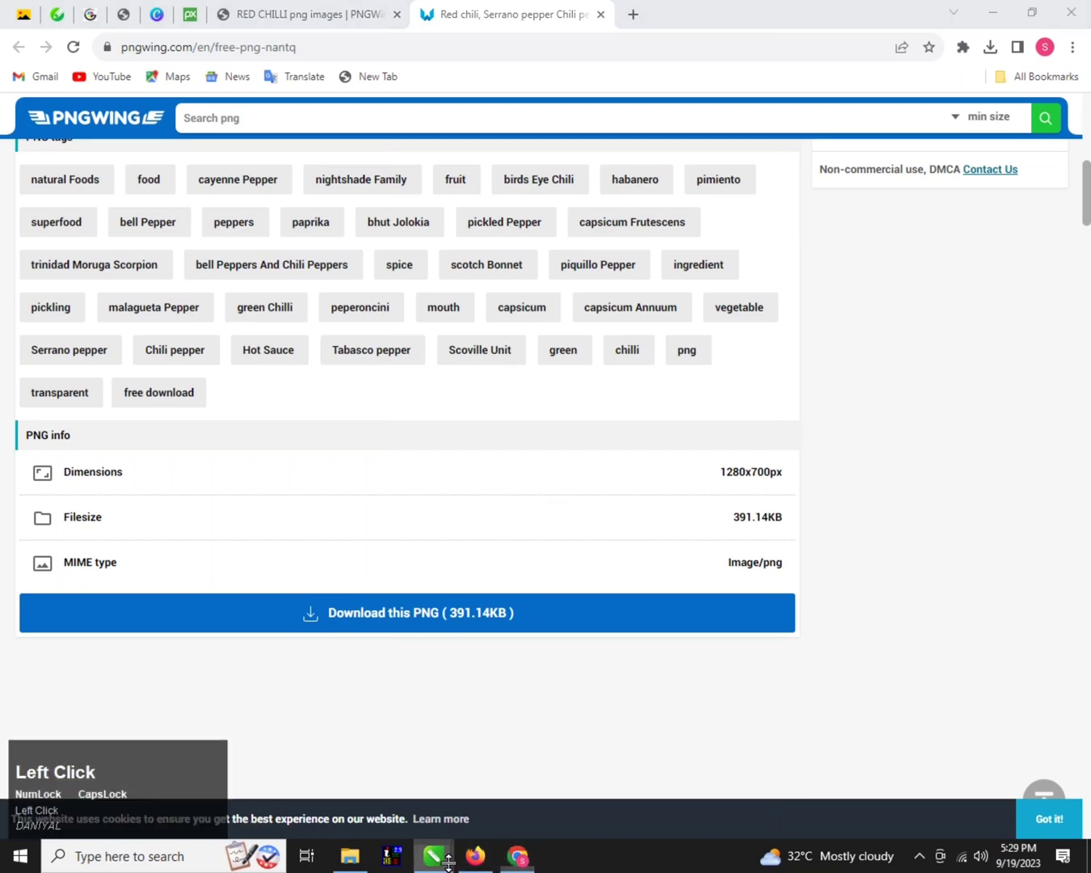
Step: Move the chilli bitmap slightly up and to the right, to about X 109.63", Y 145.5"
scroll(366, 462, "up", 1)
scroll(368, 454, "down", 1)
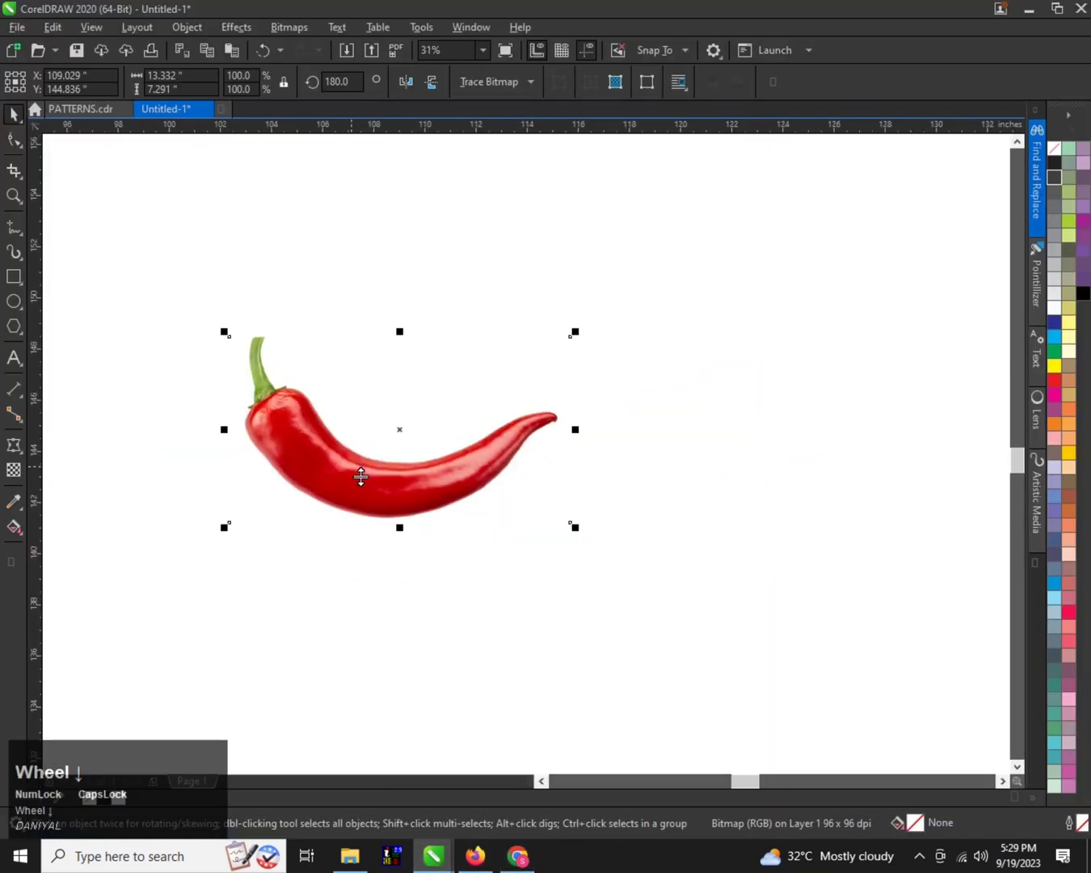
left_click_drag(362, 475, 365, 432)
scroll(375, 441, "down", 1)
scroll(353, 420, "up", 1)
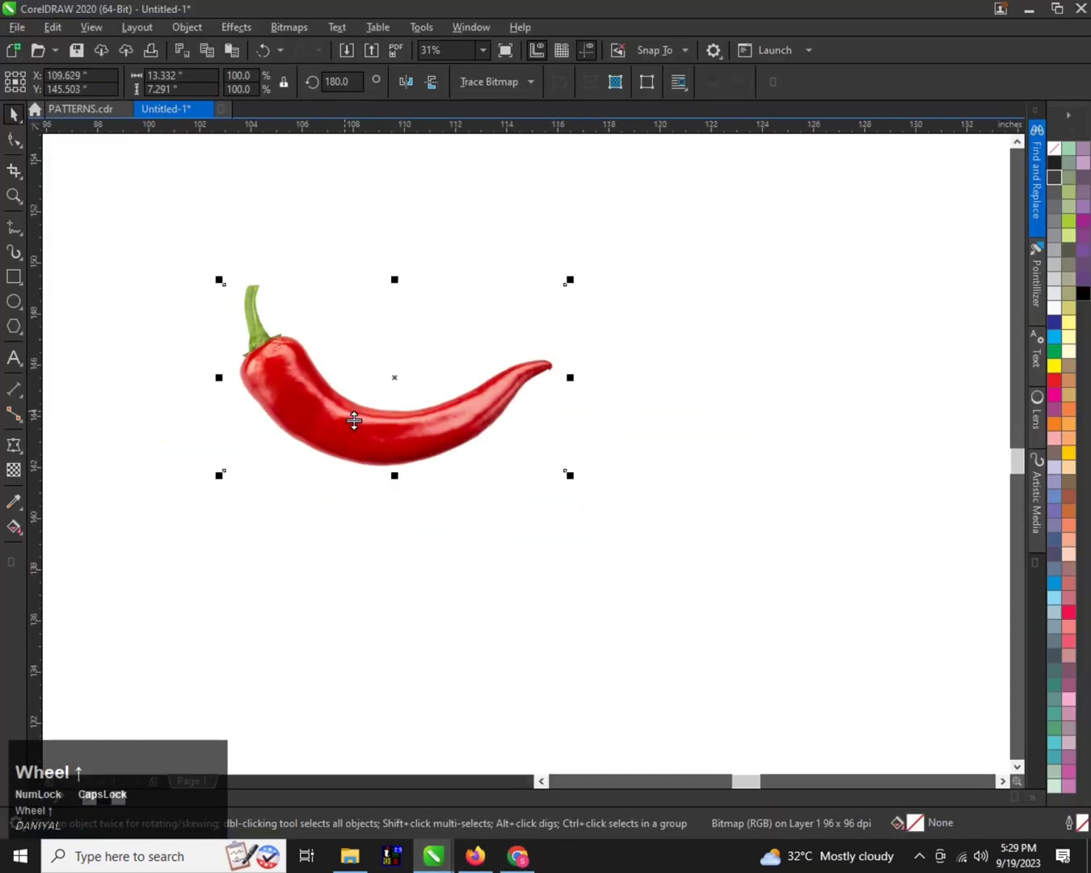
Step: Add the artistic text "RED CHILLI" in the empty area below the chilli image
left_click(13, 358)
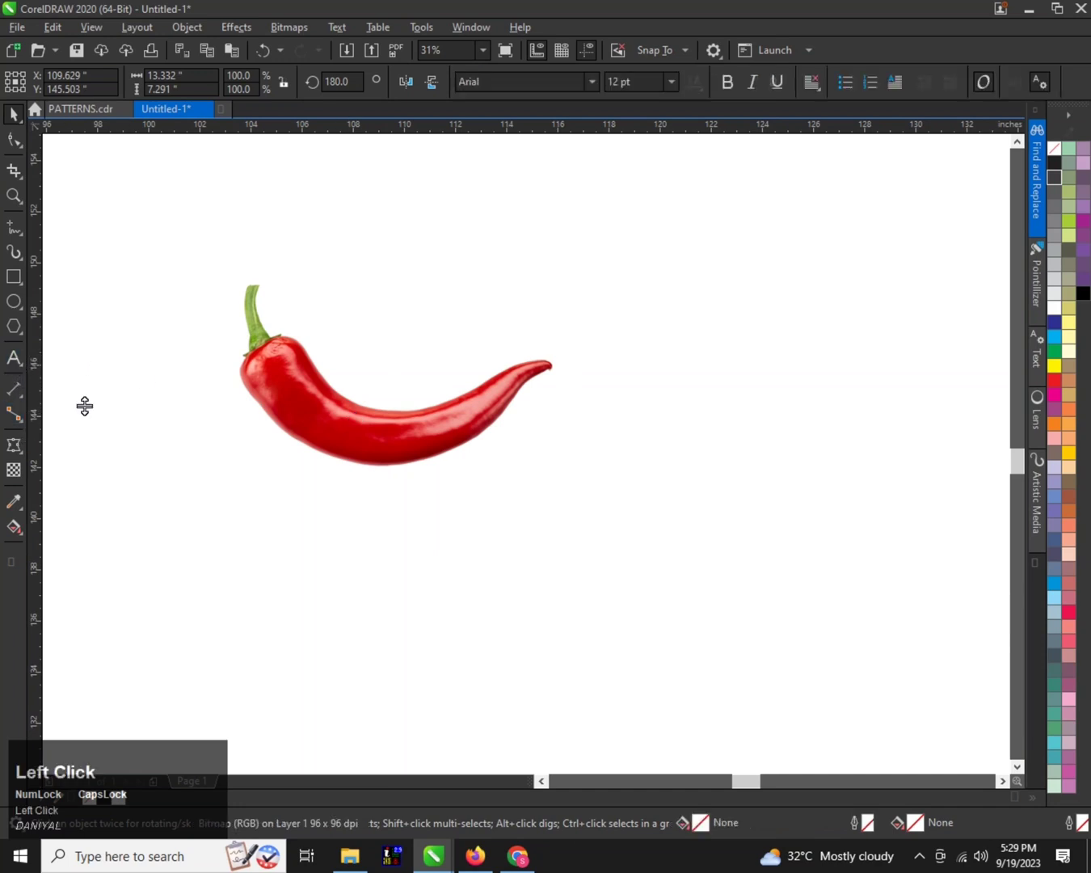
left_click(347, 527)
type("R")
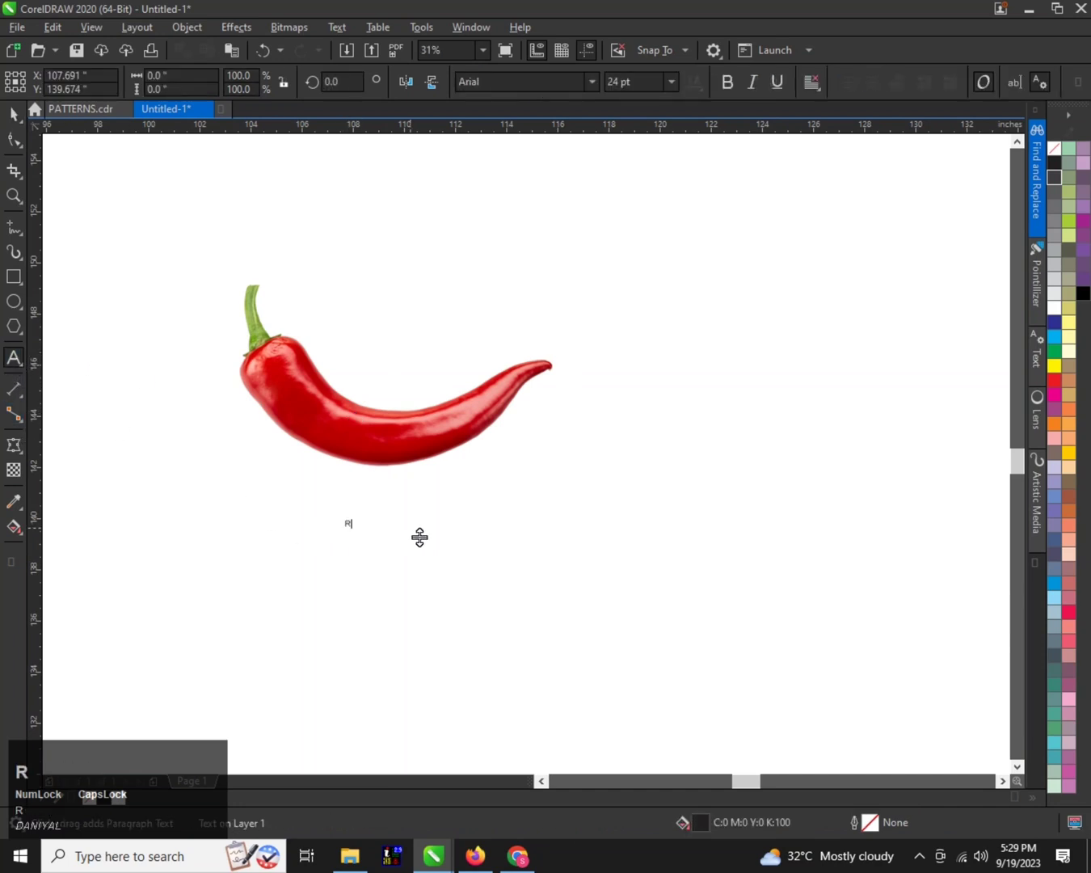
type("ED CHILL")
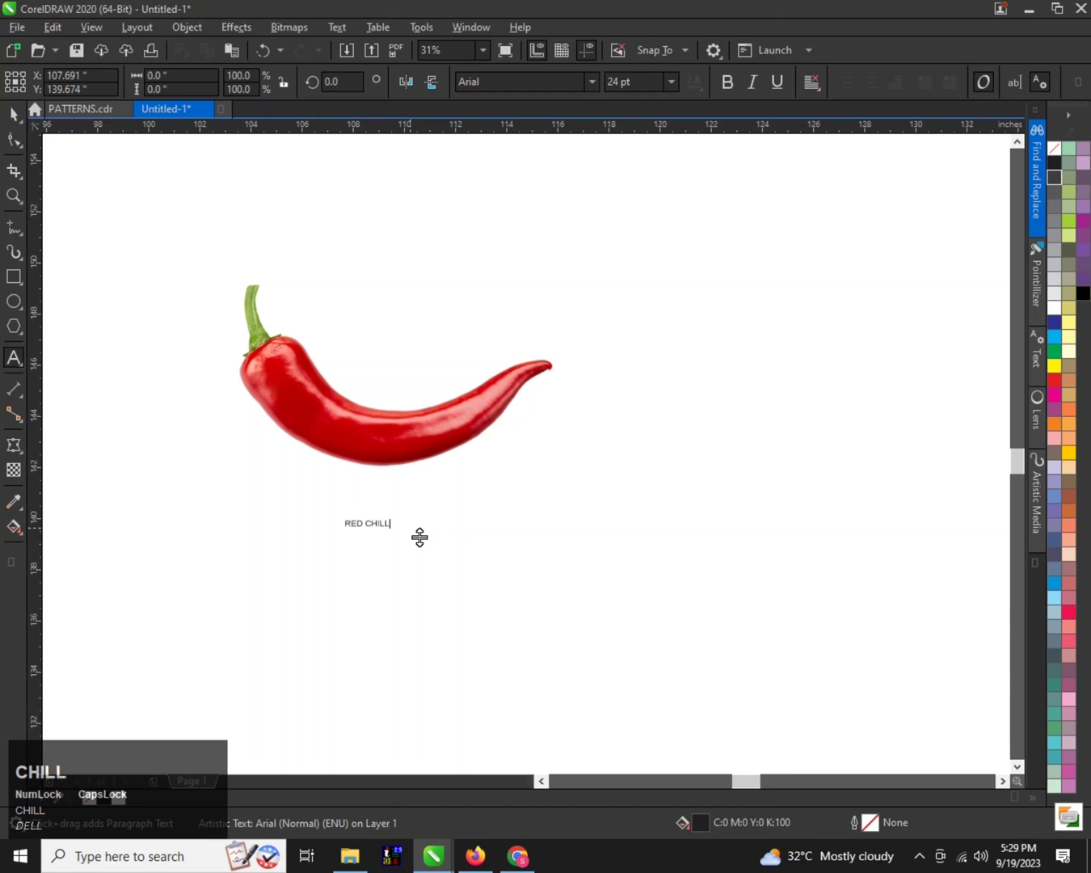
type("I")
key("ctrl+space")
Step: Enlarge the RED CHILLI text to about 10.64" wide and position it just below the chilli
left_click_drag(404, 514, 527, 489)
left_click_drag(300, 497, 480, 590)
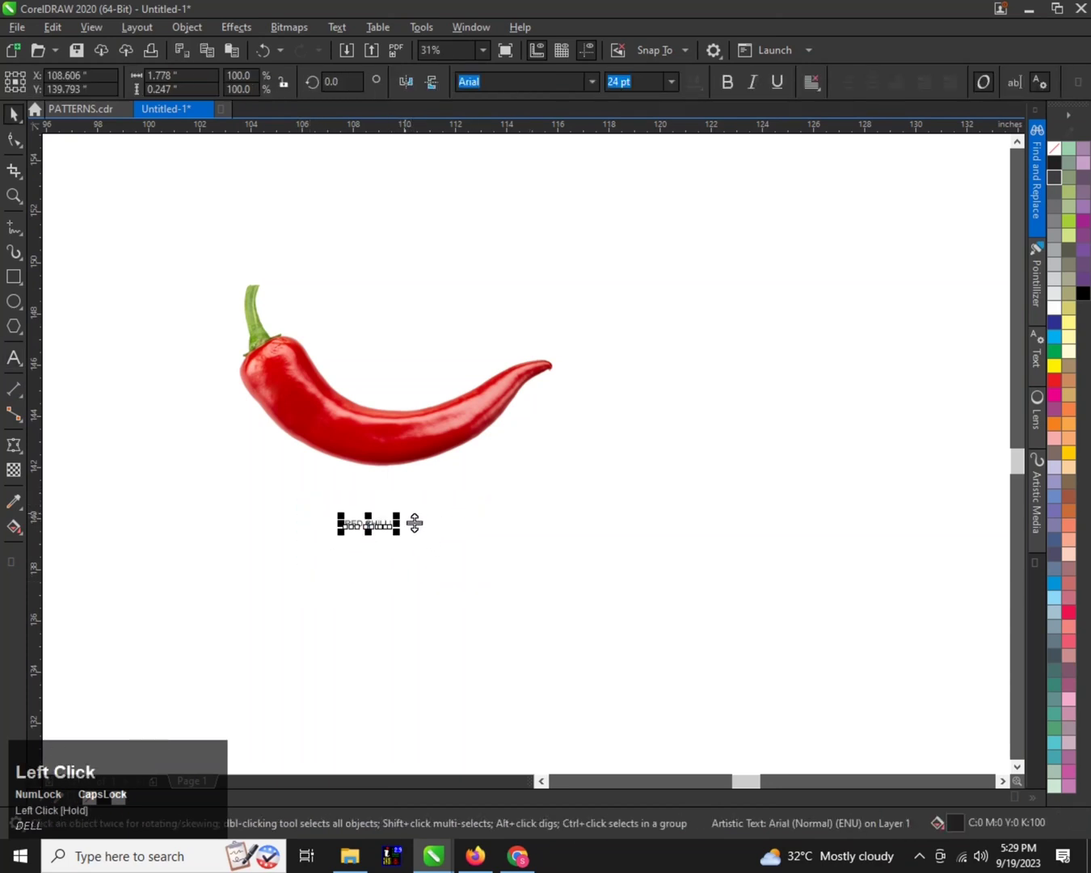
left_click_drag(413, 520, 568, 481)
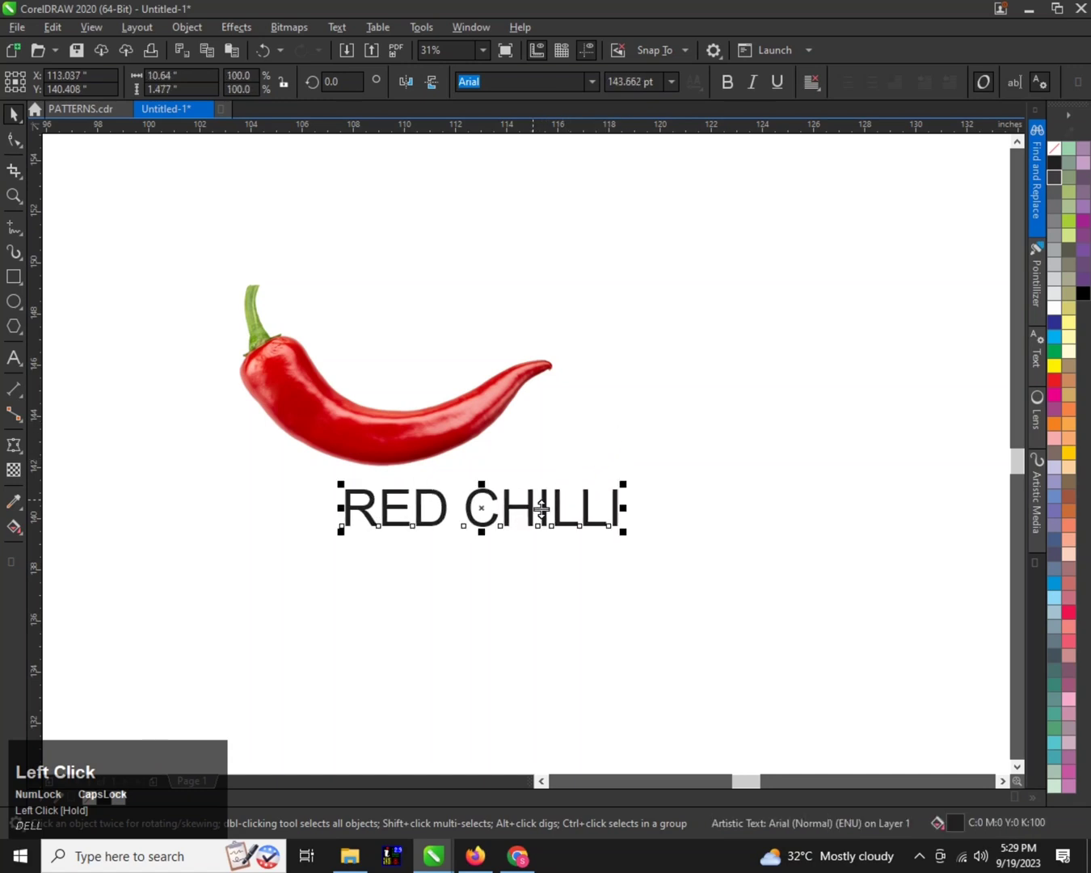
left_click(450, 519)
left_click(456, 507)
left_click_drag(456, 506, 390, 525)
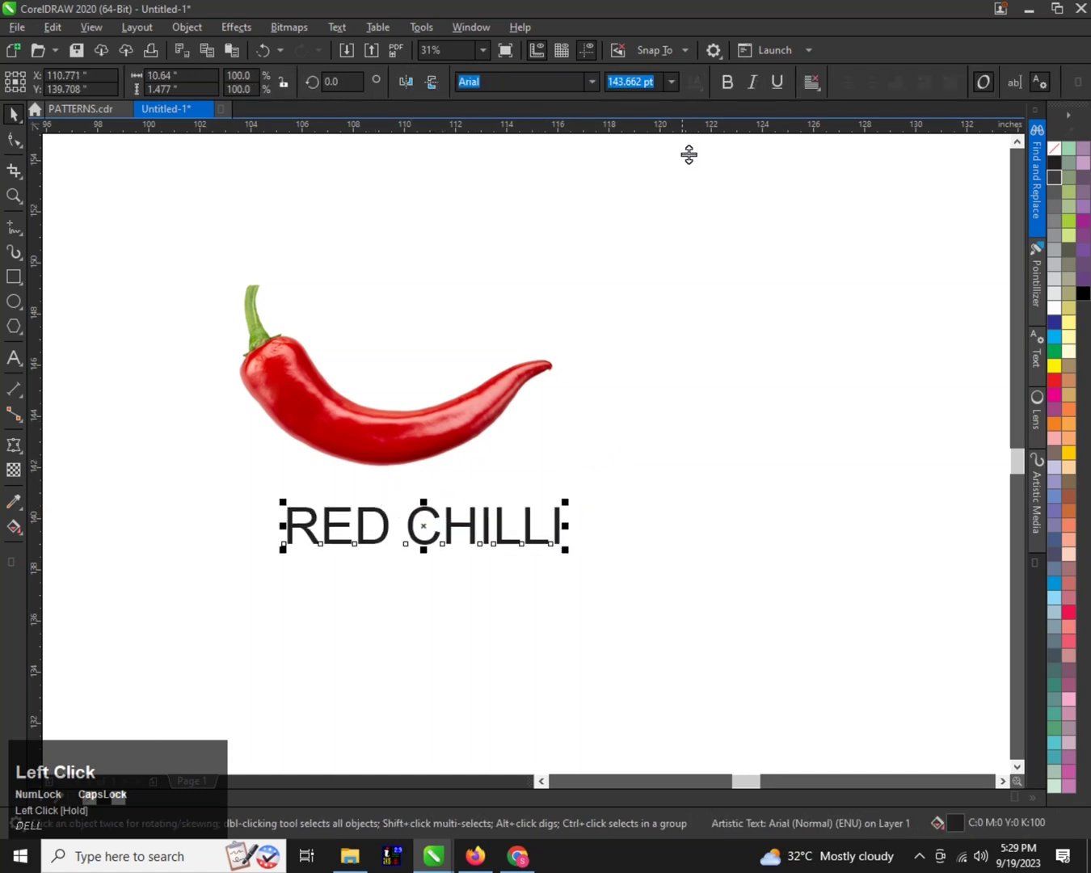
Step: Set the font of the RED CHILLI text to Creeper
left_click(596, 82)
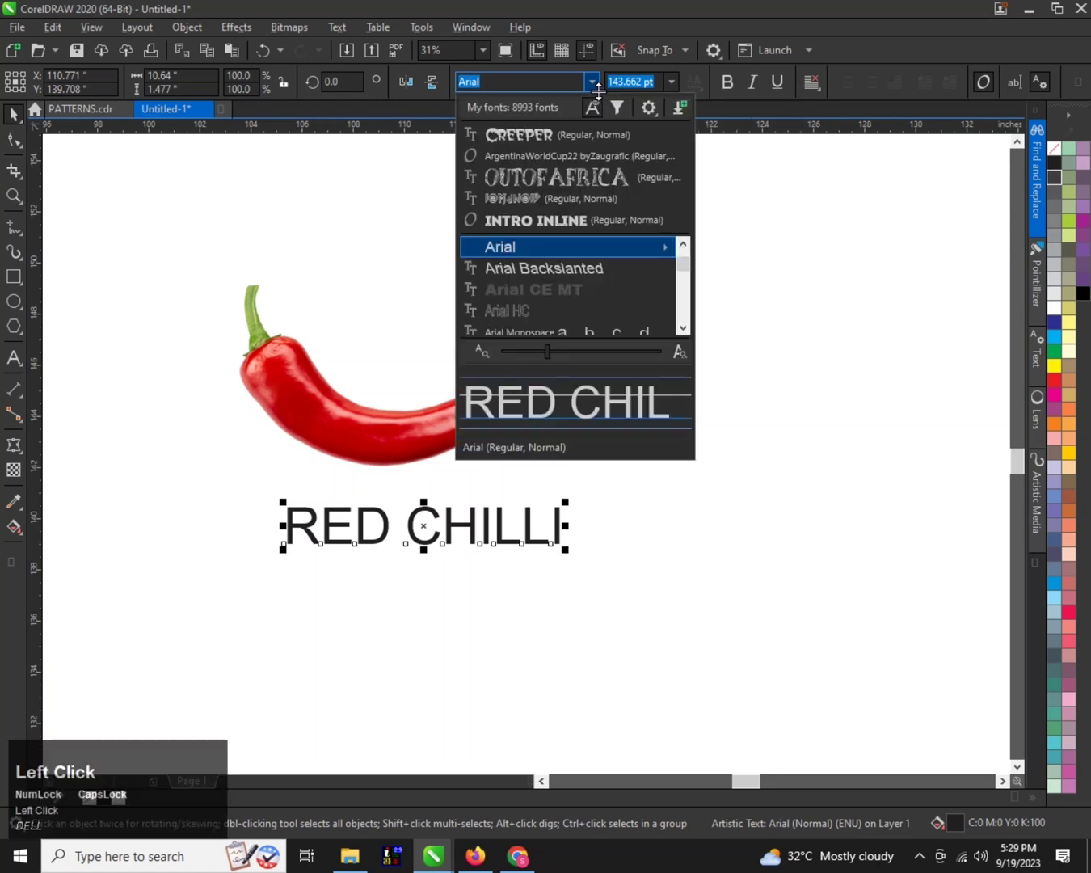
left_click(550, 137)
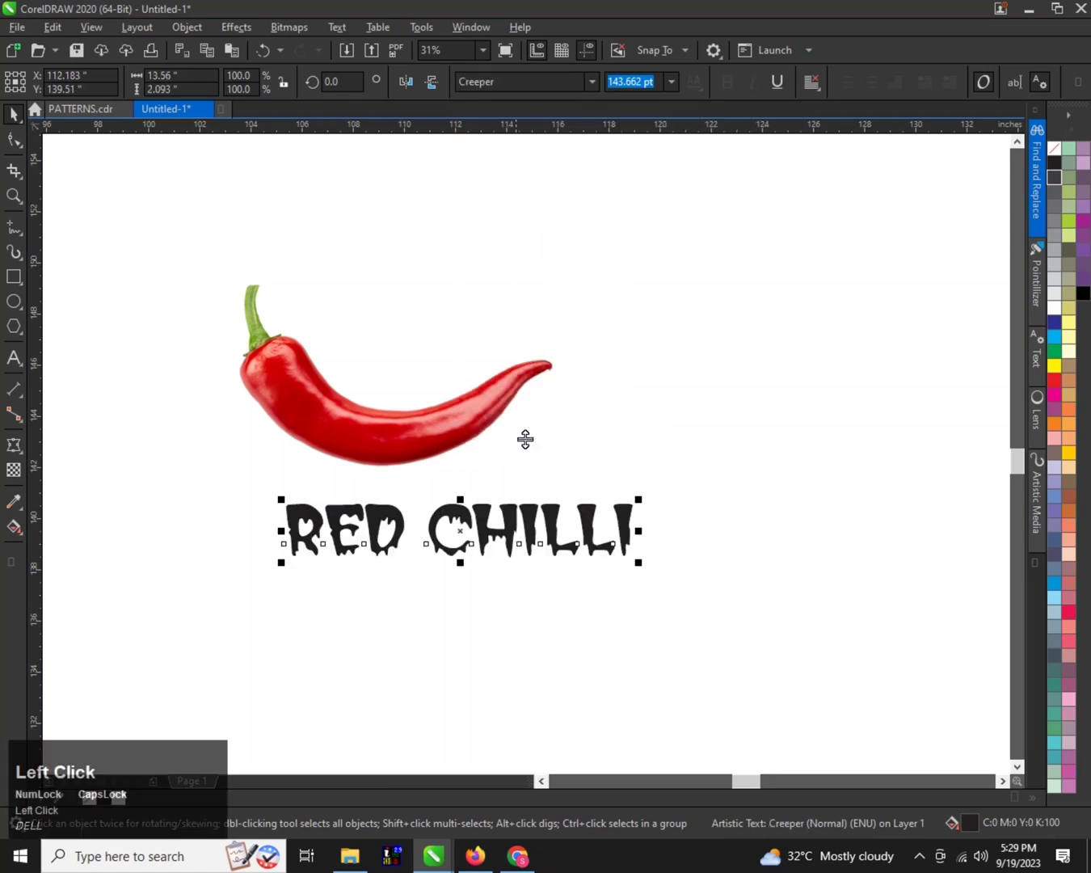
Step: Scale the RED CHILLI text down to about 11.3" wide and place it over the lower part of the chilli
left_click_drag(518, 514, 446, 502)
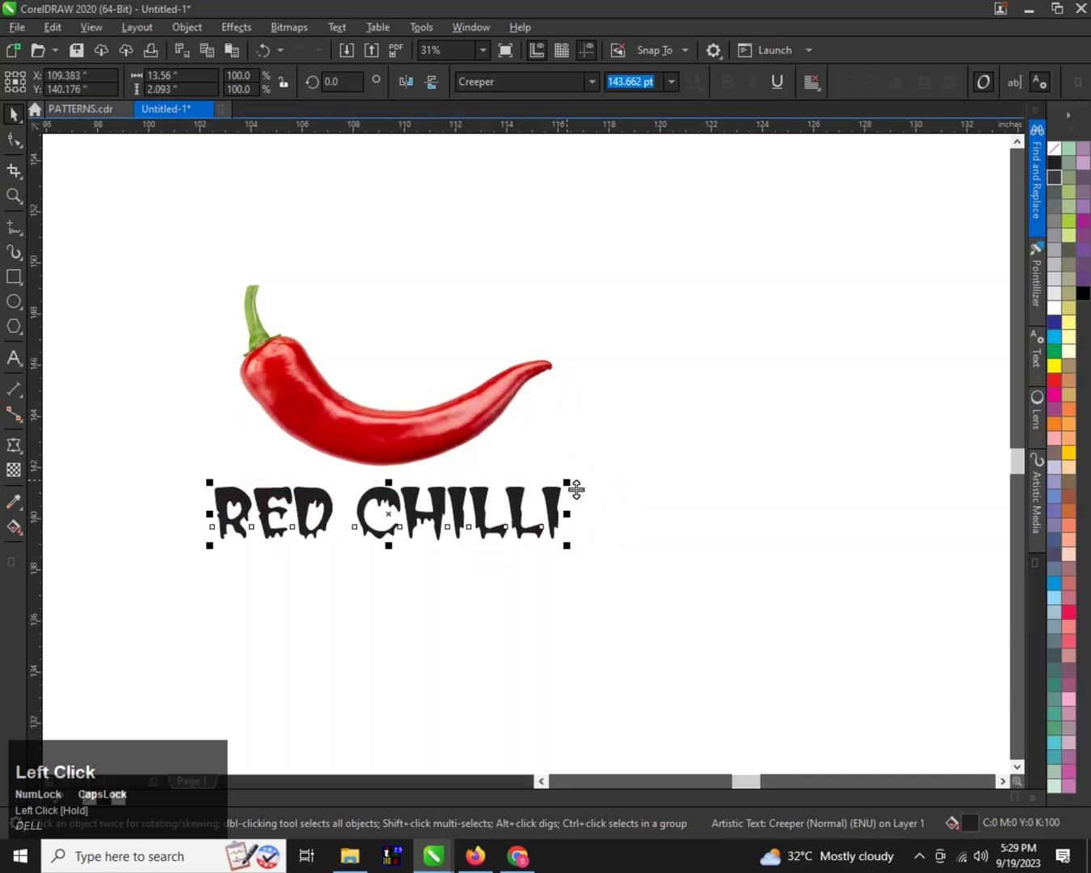
left_click_drag(576, 489, 519, 496)
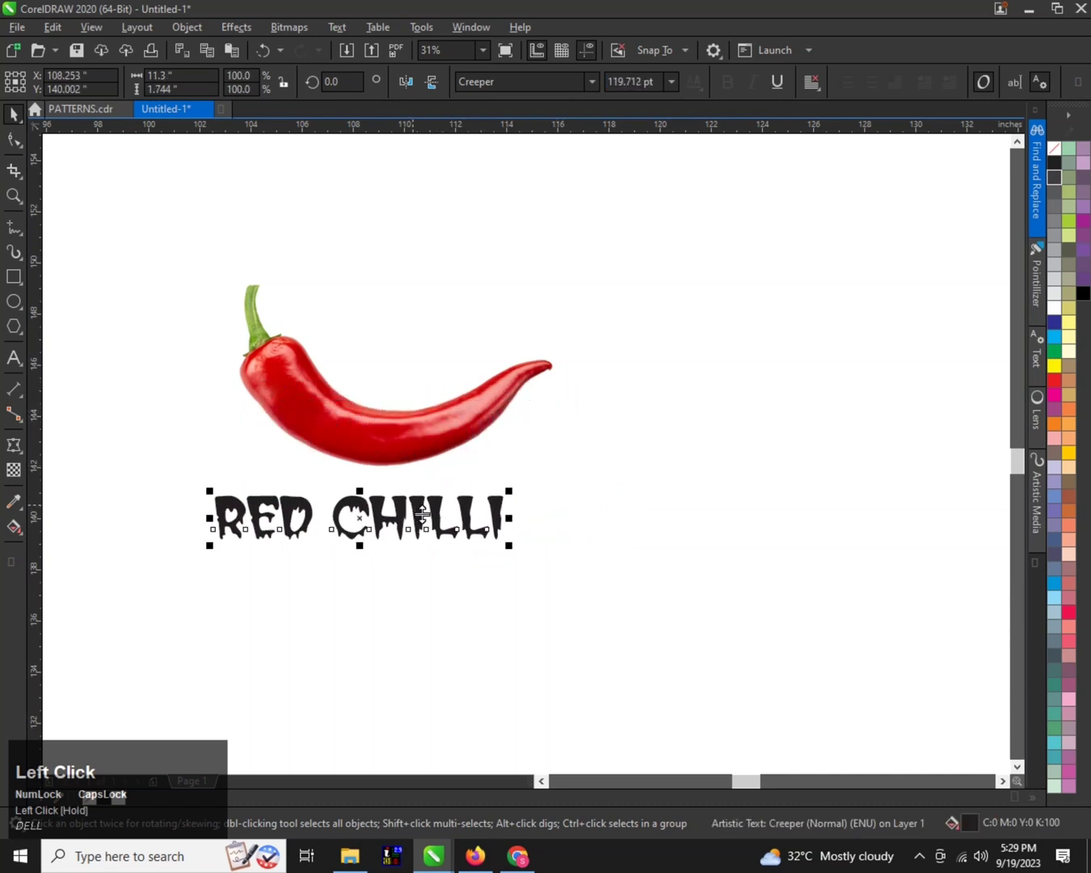
left_click_drag(421, 514, 459, 444)
Step: Apply an Envelope to the text and reposition its three left-side nodes so that RED slants across the chilli's thick end
scroll(389, 404, "up", 1)
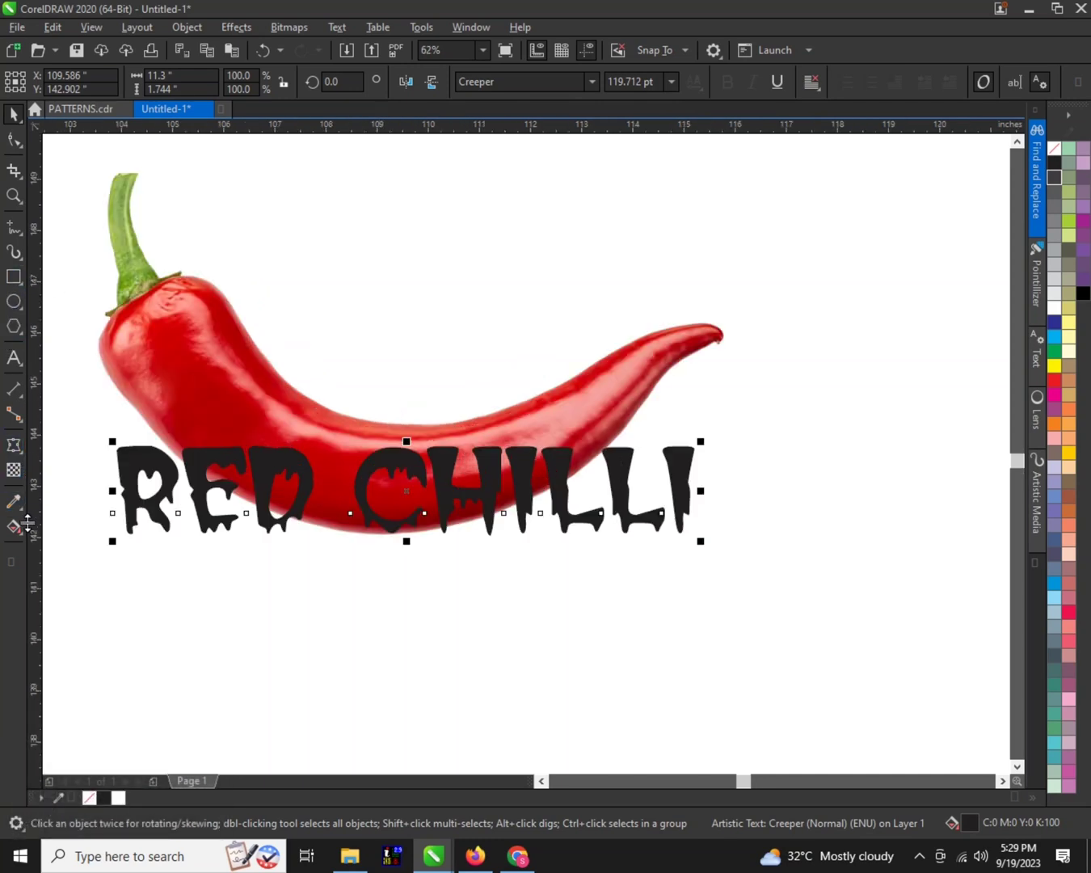
left_click(29, 462)
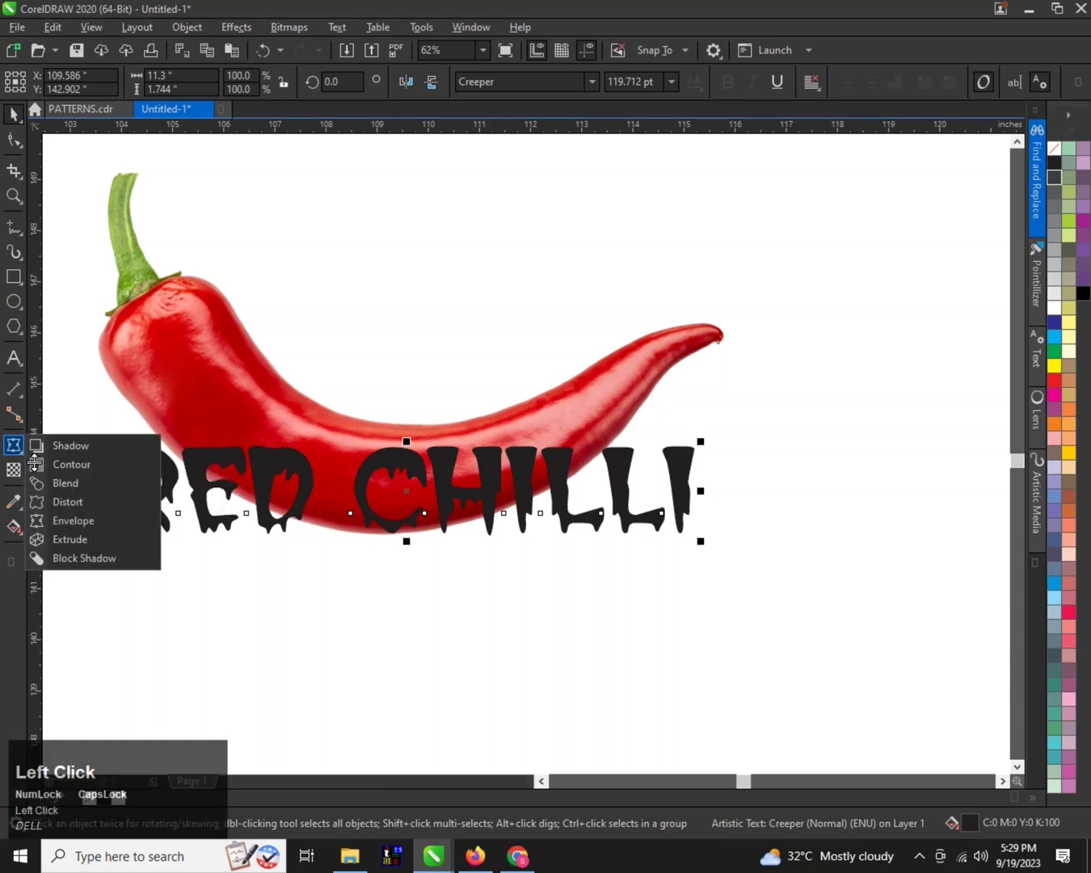
left_click(125, 522)
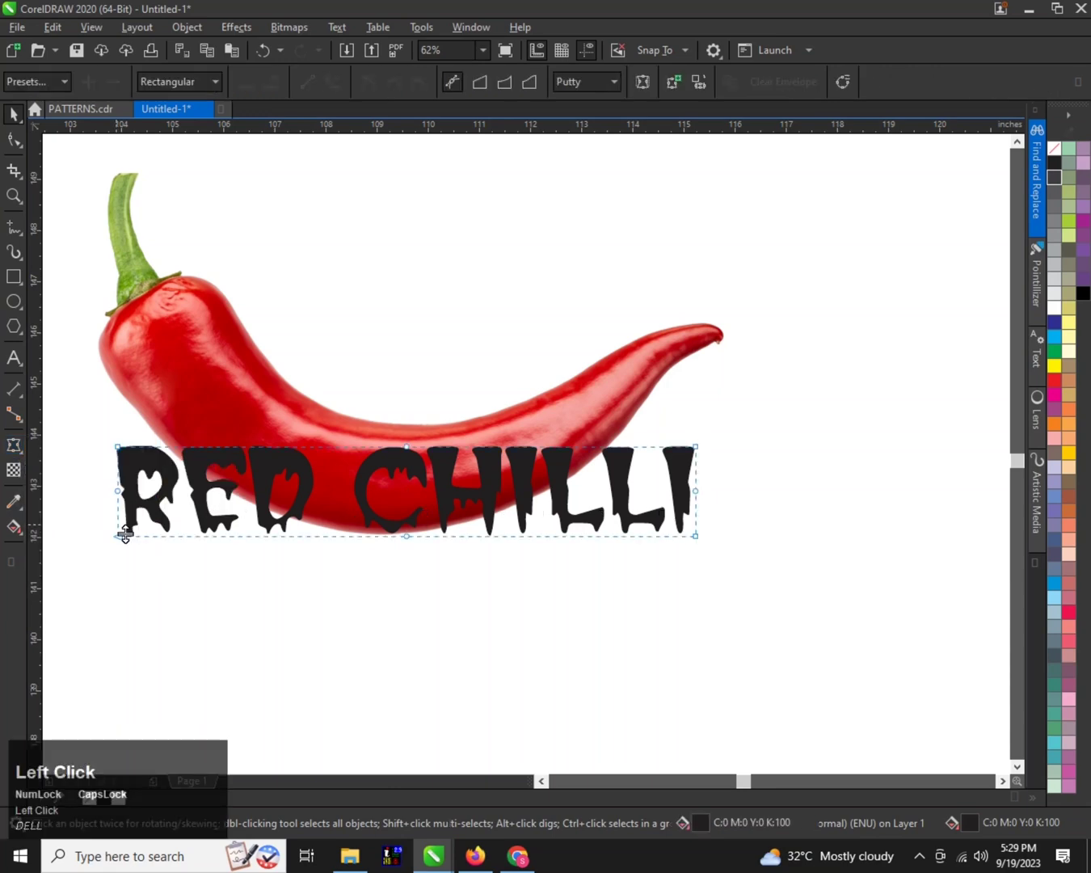
left_click_drag(135, 428, 237, 314)
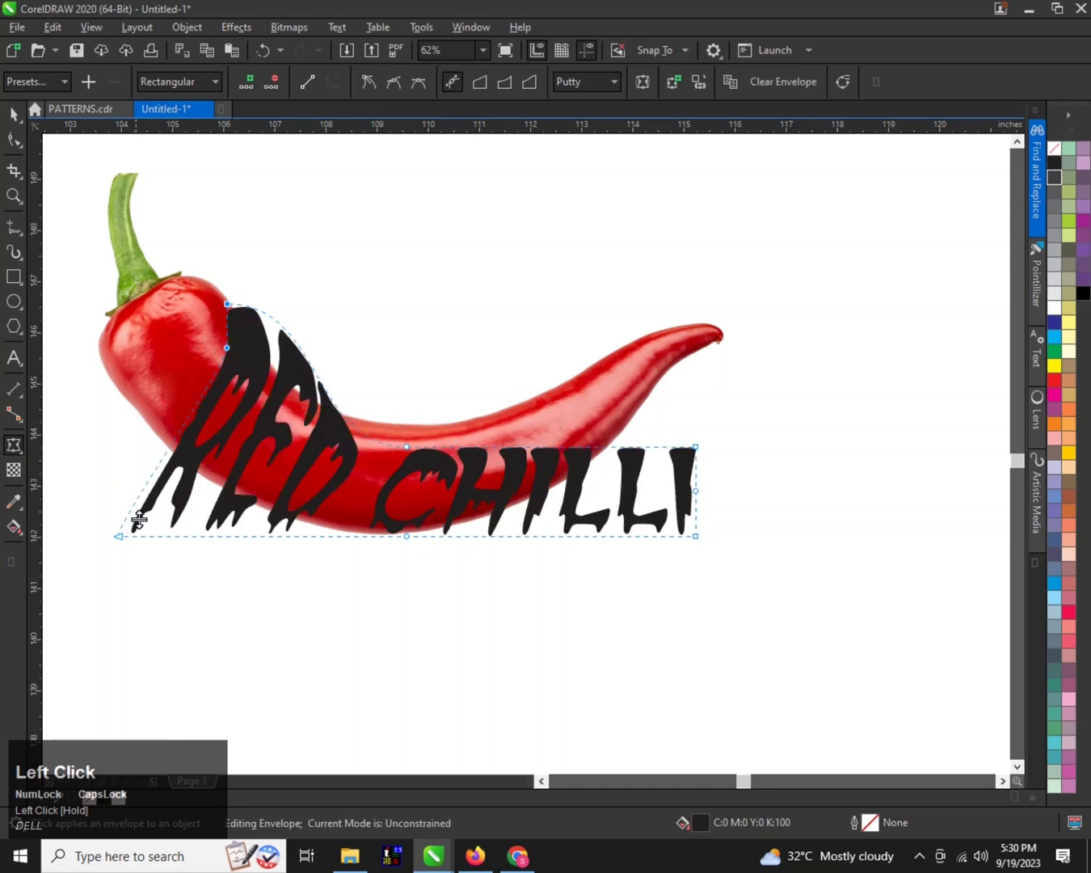
left_click_drag(123, 539, 179, 443)
scroll(214, 333, "up", 2)
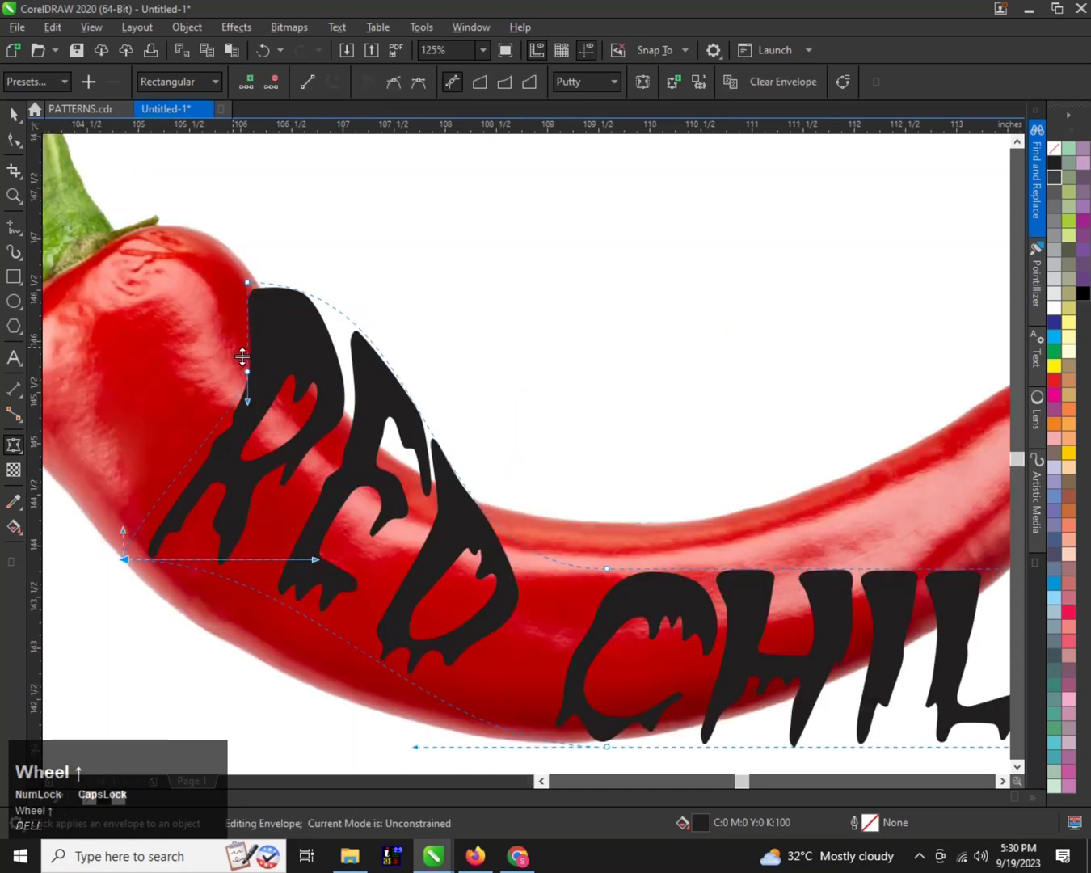
left_click_drag(255, 383, 180, 406)
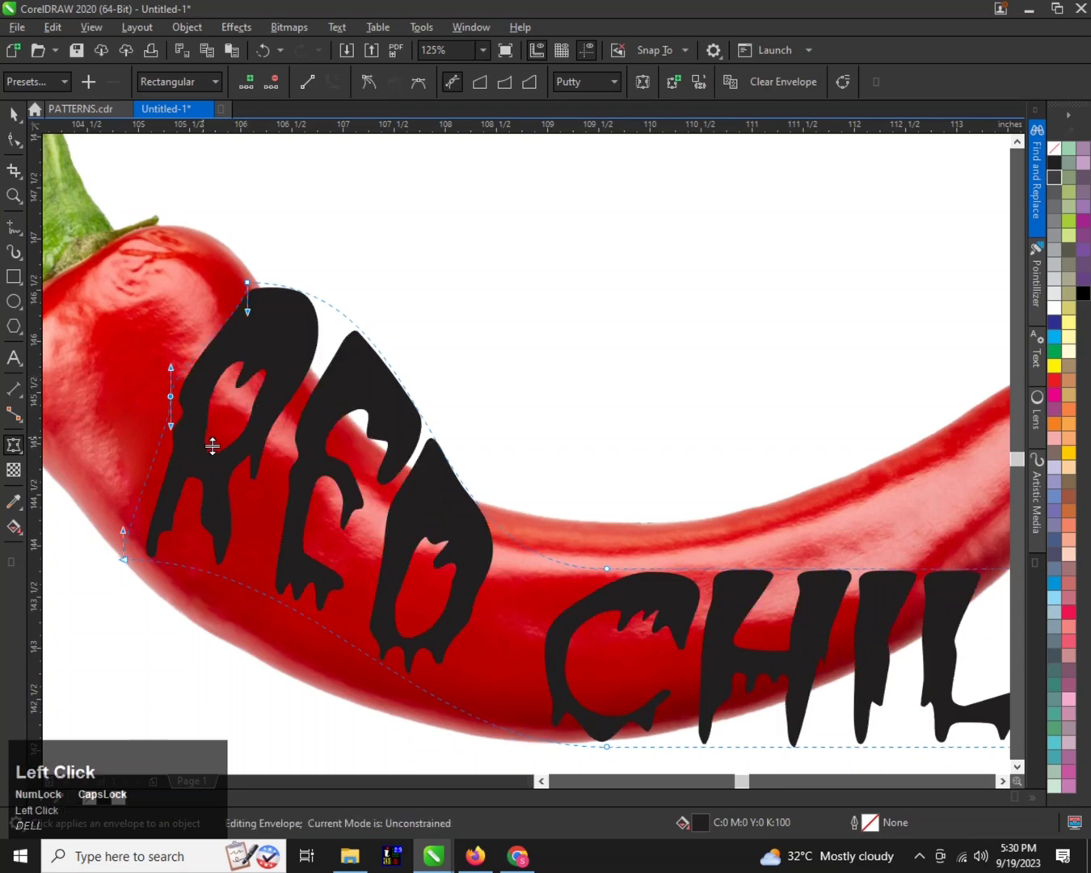
Step: Move the envelope's upper and lower middle nodes onto the chilli's top and bottom edges
scroll(211, 445, "down", 1)
scroll(237, 487, "down", 1)
scroll(237, 488, "up", 1)
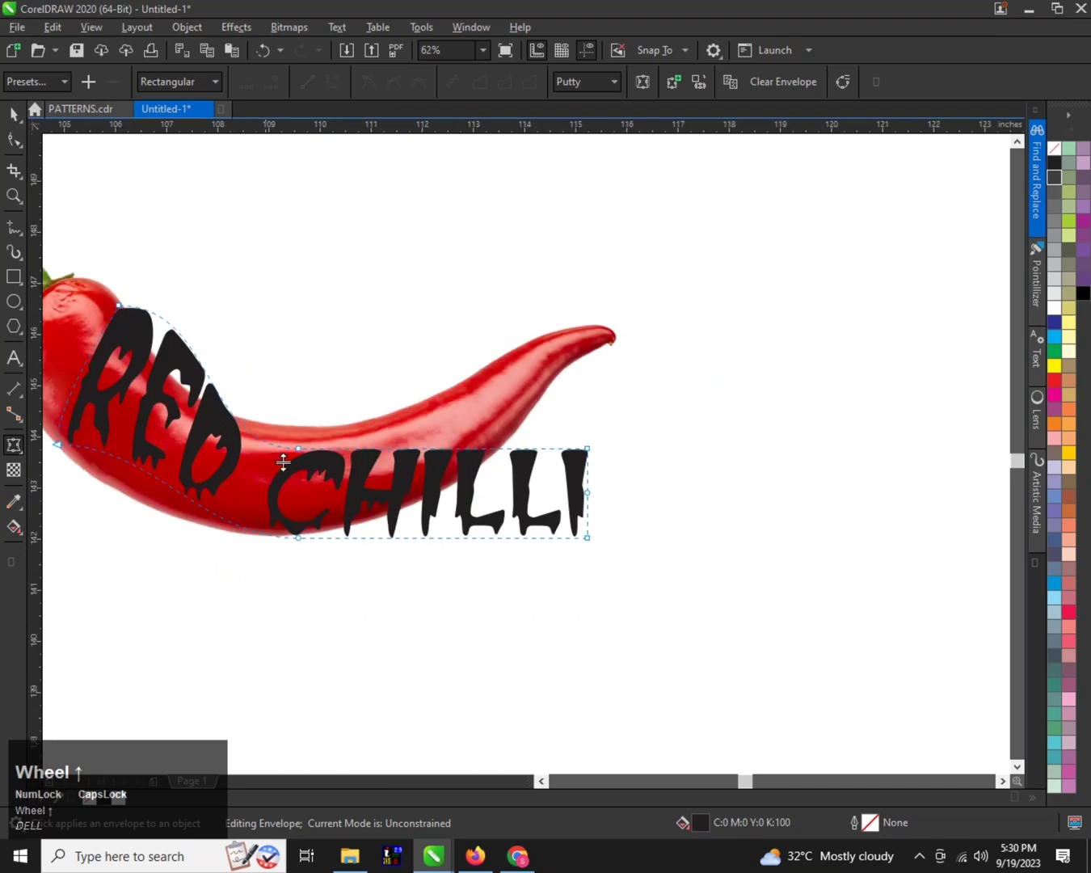
left_click(299, 448)
scroll(301, 455, "up", 1)
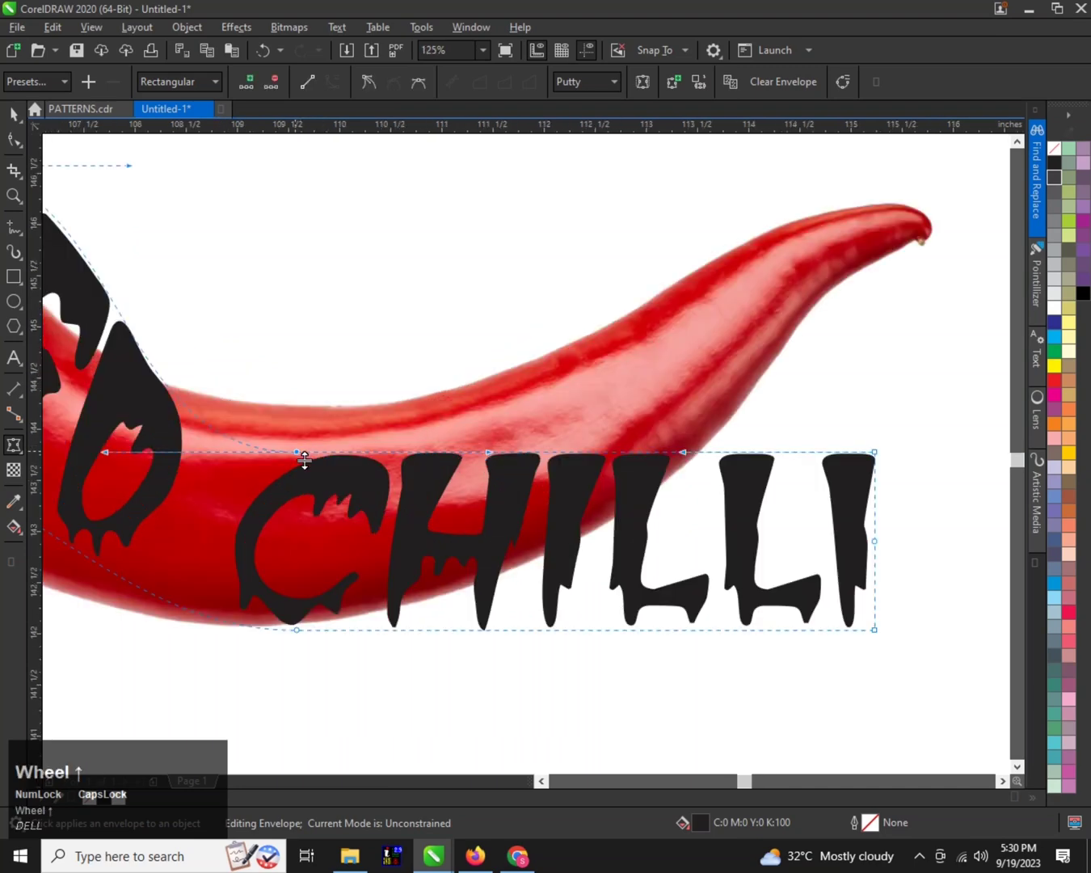
left_click_drag(304, 459, 304, 417)
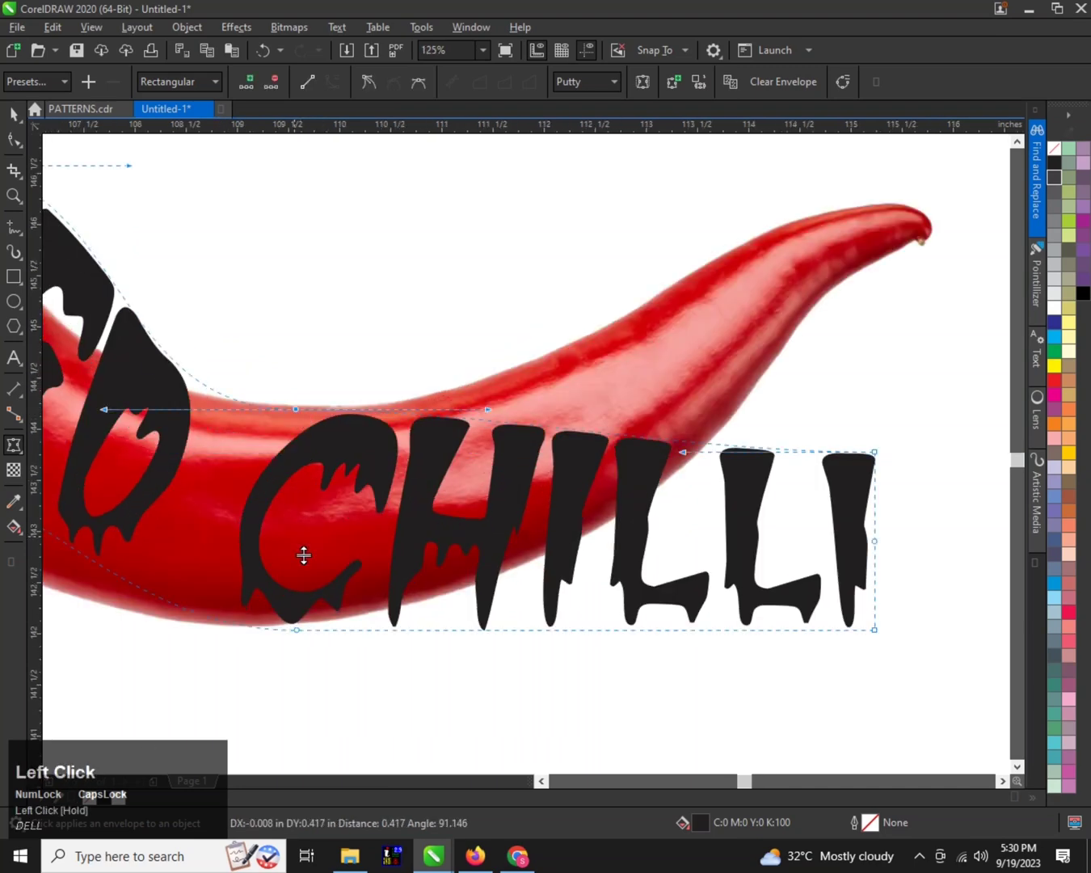
left_click(298, 628)
scroll(314, 638, "up", 2)
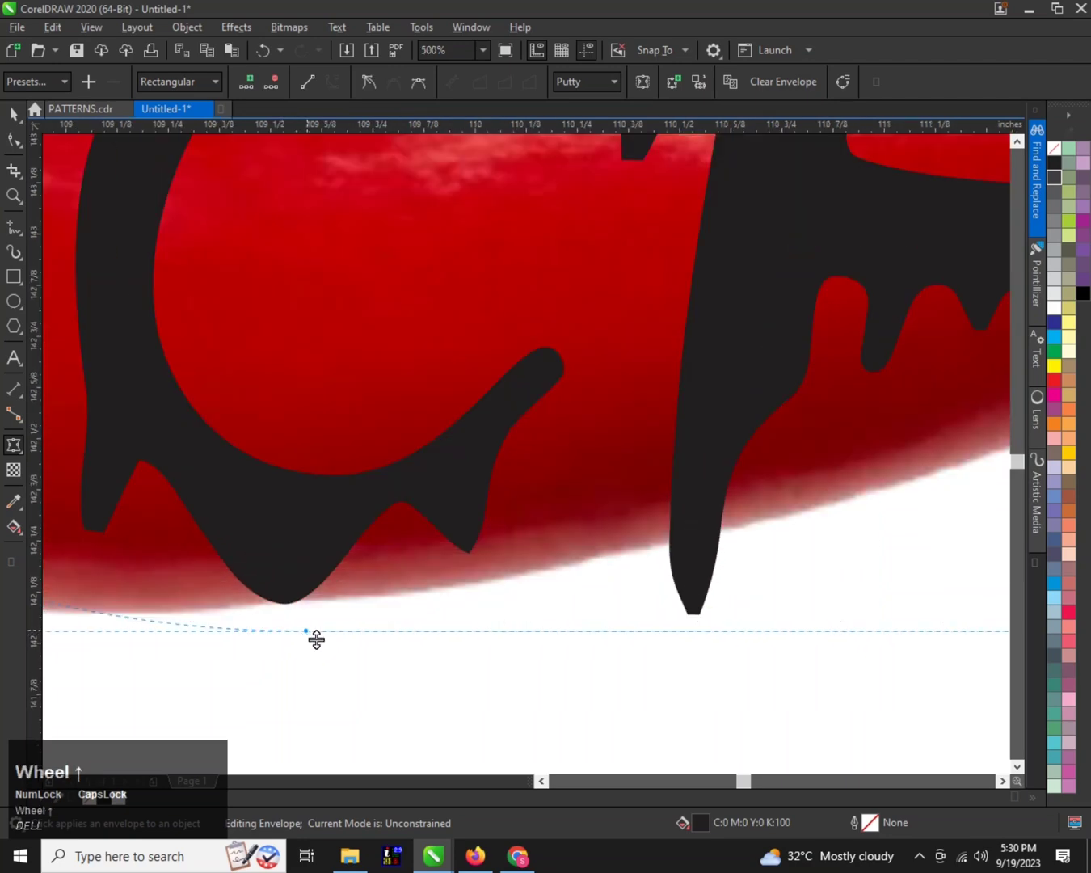
left_click_drag(317, 638, 303, 603)
scroll(219, 584, "down", 3)
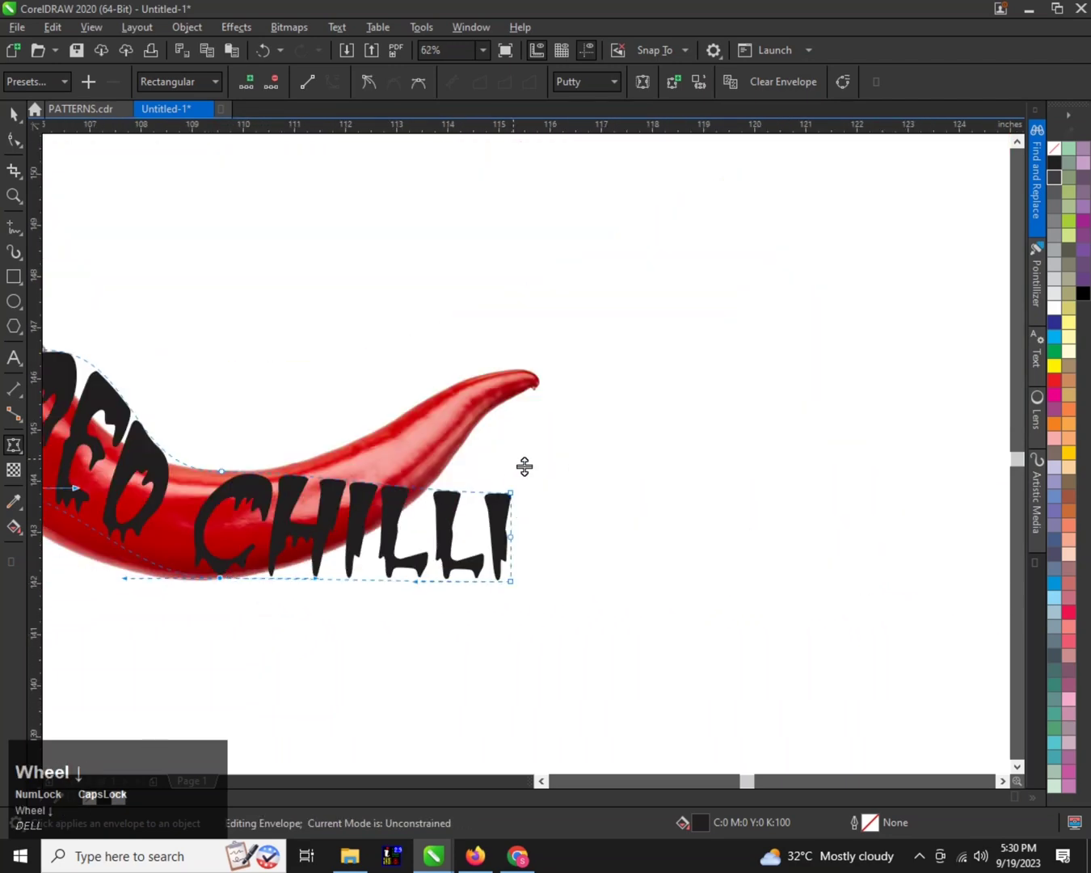
Step: Delete the envelope's right middle node and move both right corner nodes onto the chilli's edges near the tip
left_click_drag(523, 447, 480, 554)
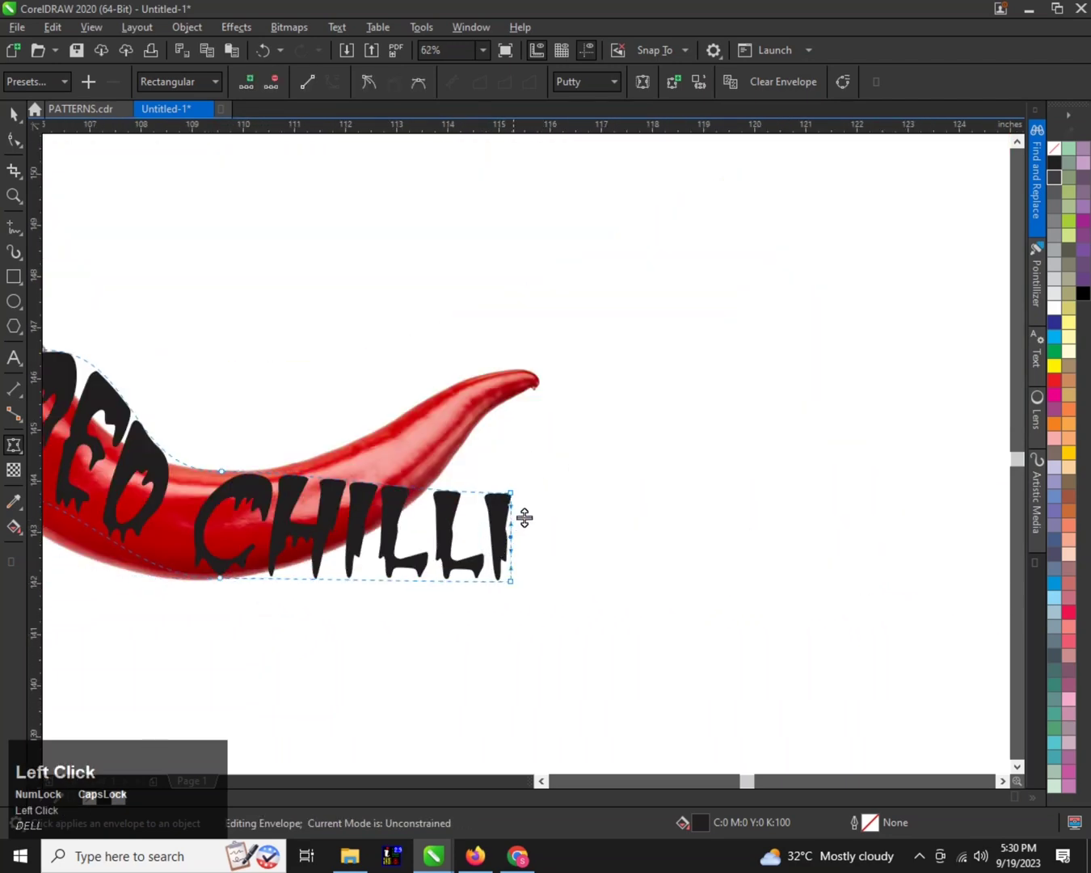
key("Delete")
left_click_drag(522, 502, 455, 395)
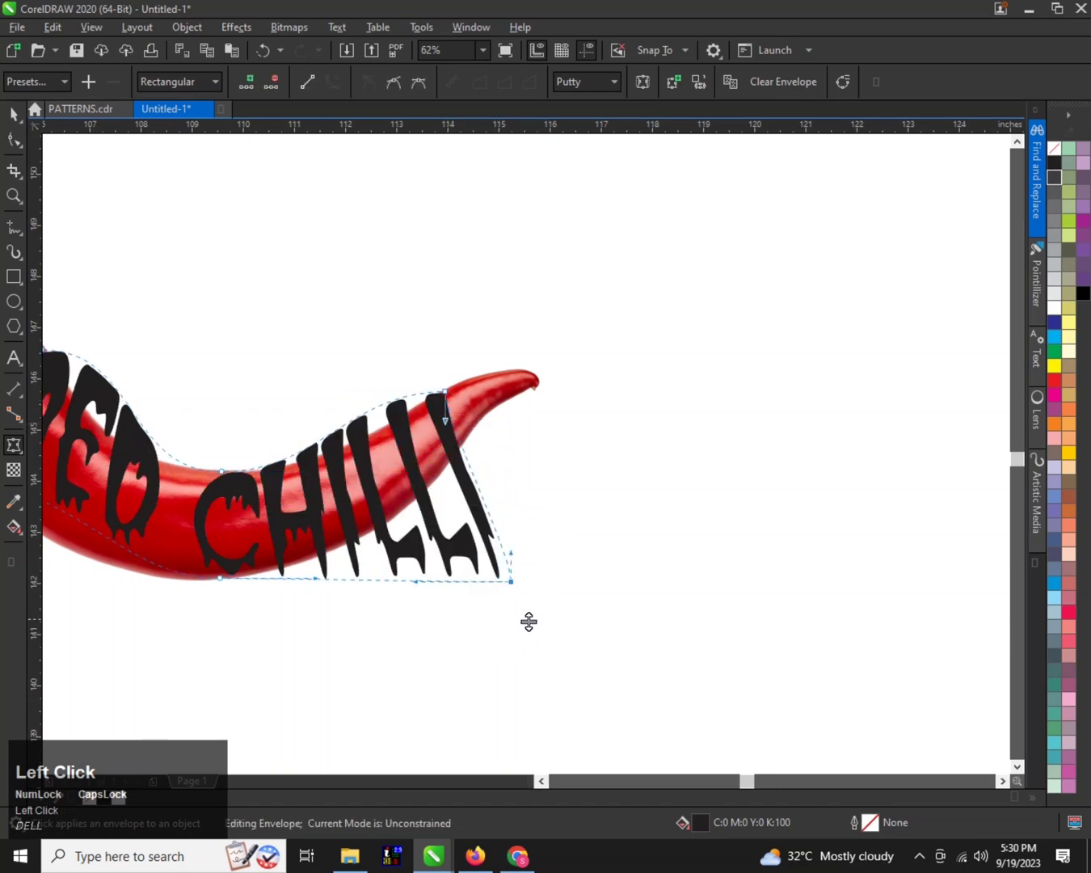
left_click_drag(520, 590, 455, 476)
Step: Bend the envelope's upper edge above RED to follow the chilli's contour using the upper-left node's handle
scroll(455, 475, "down", 1)
scroll(276, 413, "up", 1)
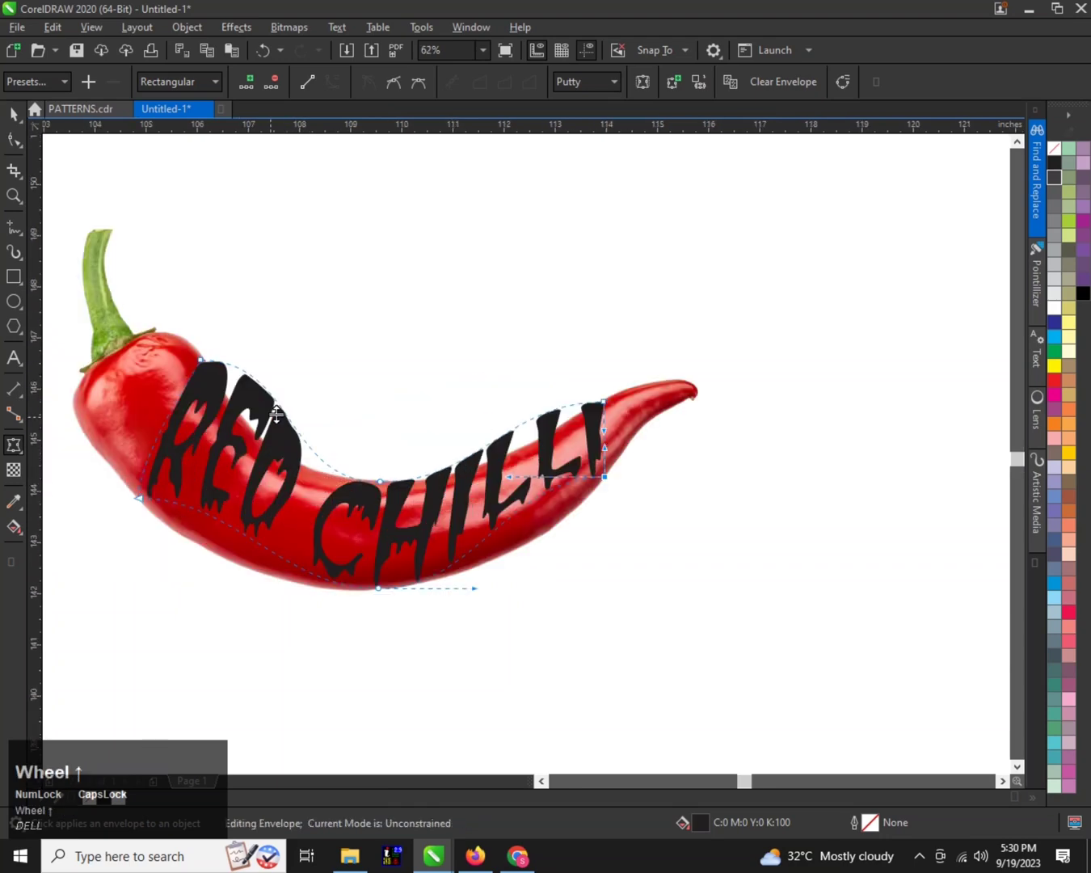
left_click(200, 360)
scroll(271, 413, "up", 1)
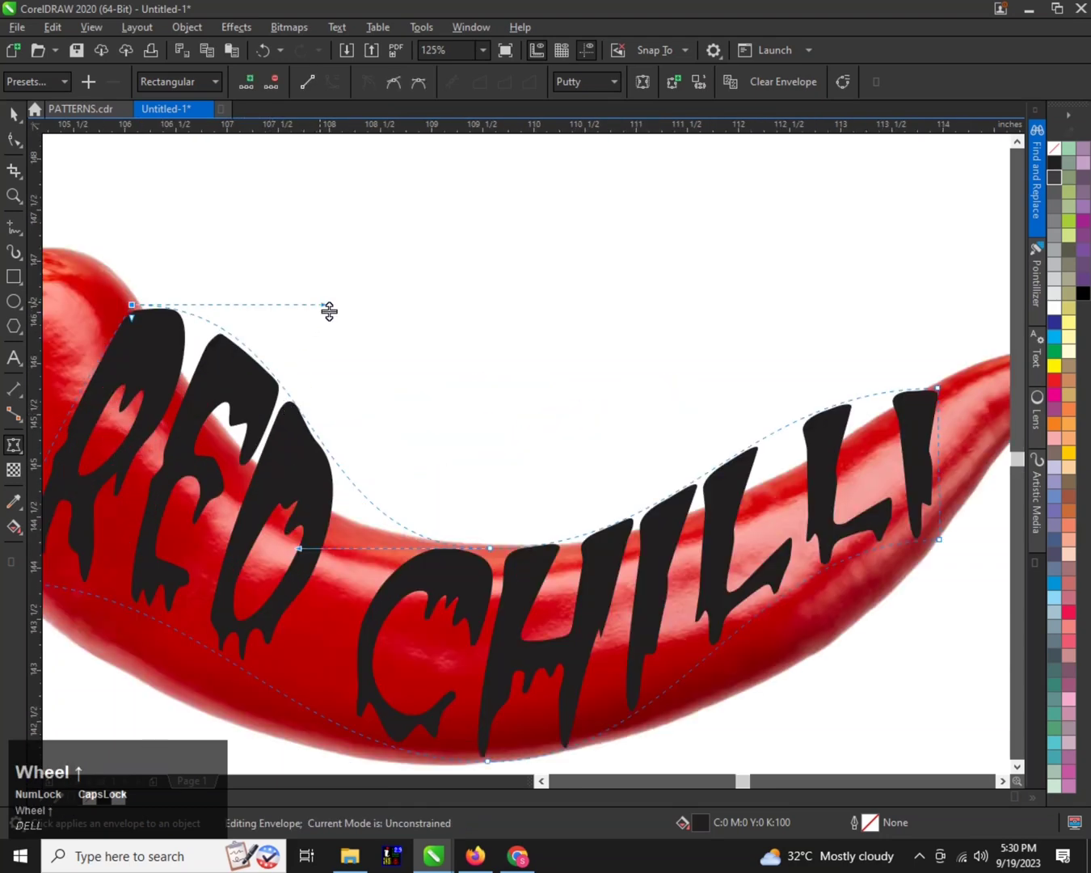
left_click_drag(330, 314, 241, 465)
Step: Bend the envelope's upper edge above CHILLI to follow the chilli's contour using the upper-right node's handle
scroll(166, 416, "down", 1)
scroll(398, 463, "up", 1)
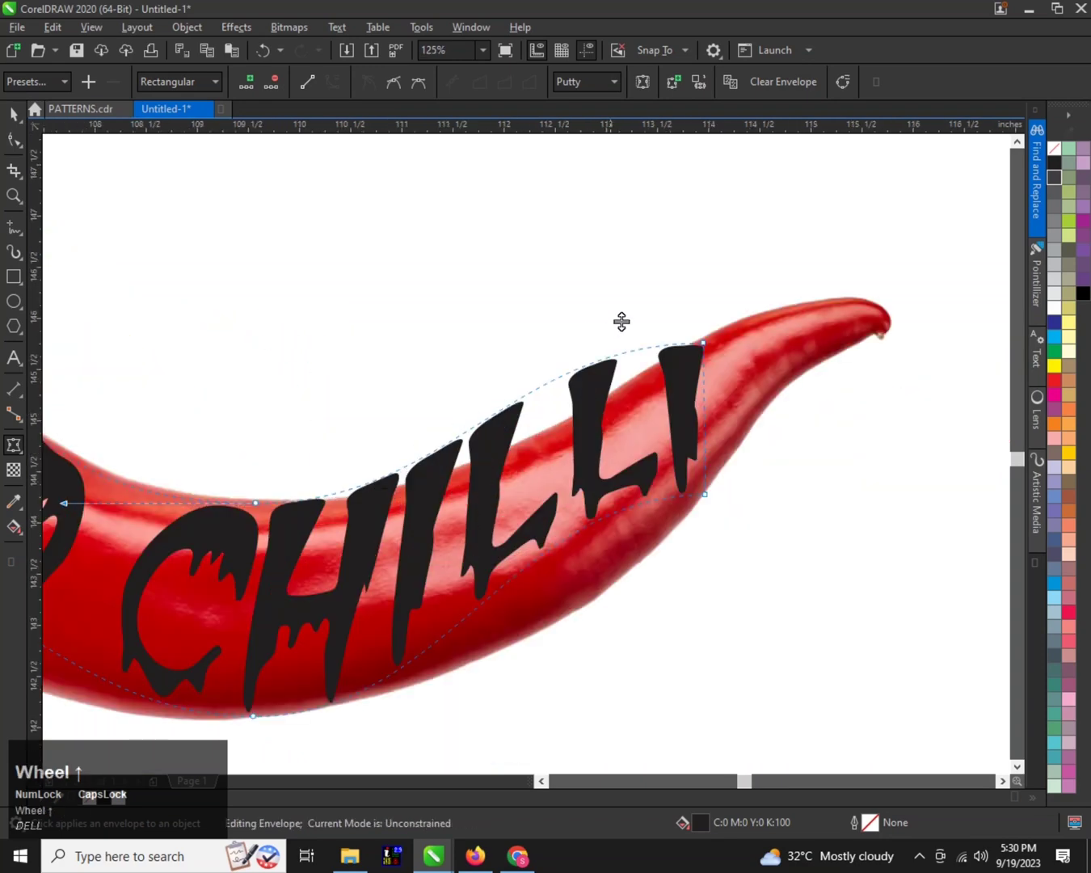
left_click_drag(660, 299, 755, 409)
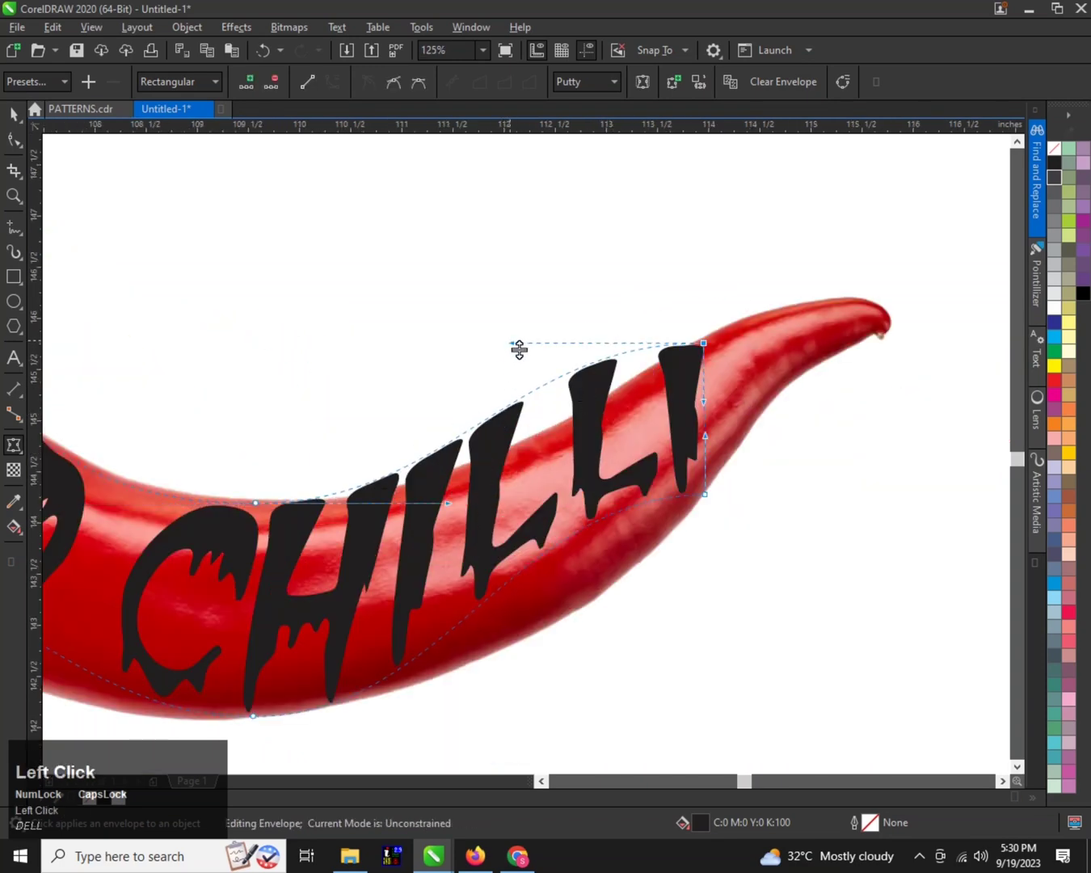
left_click_drag(519, 350, 564, 432)
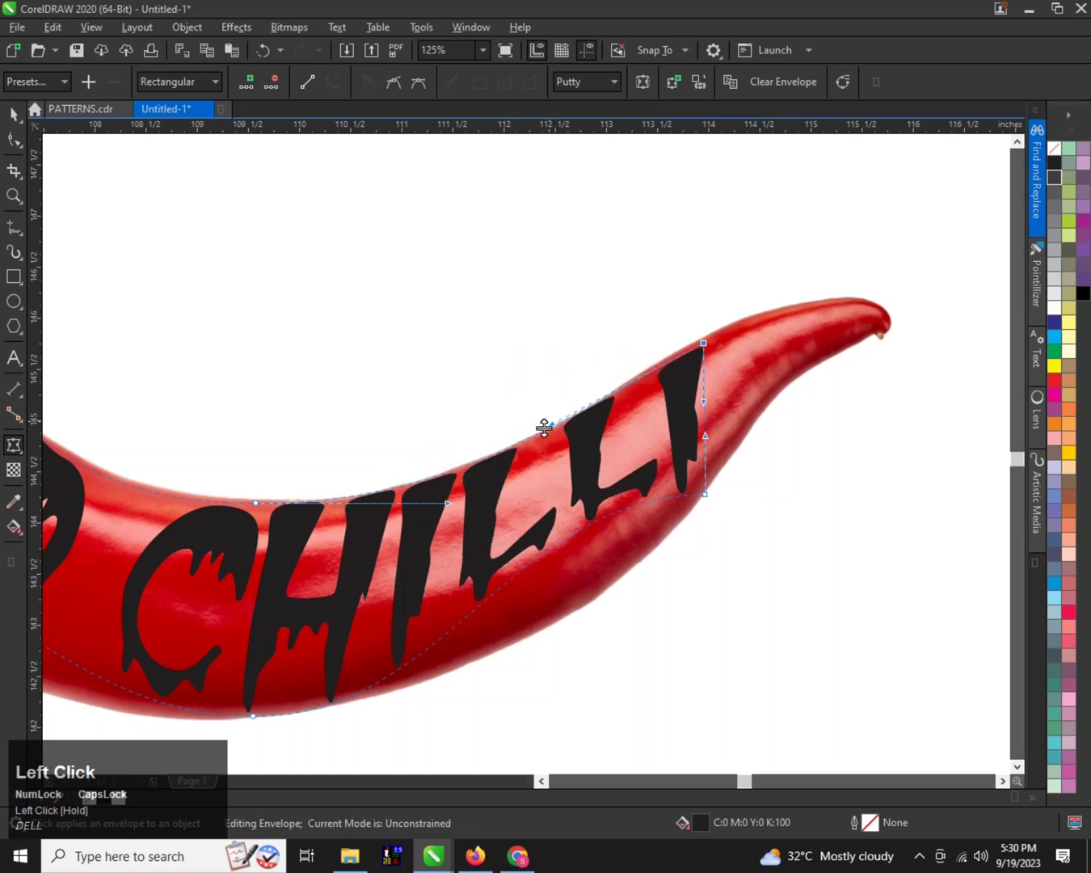
left_click(456, 512)
Step: Curve the envelope's lower edge beneath CHILLI along the chilli's underside by adjusting the lower-right and lower-middle node handles
scroll(464, 476, "down", 1)
left_click_drag(631, 463, 530, 530)
scroll(488, 522, "up", 1)
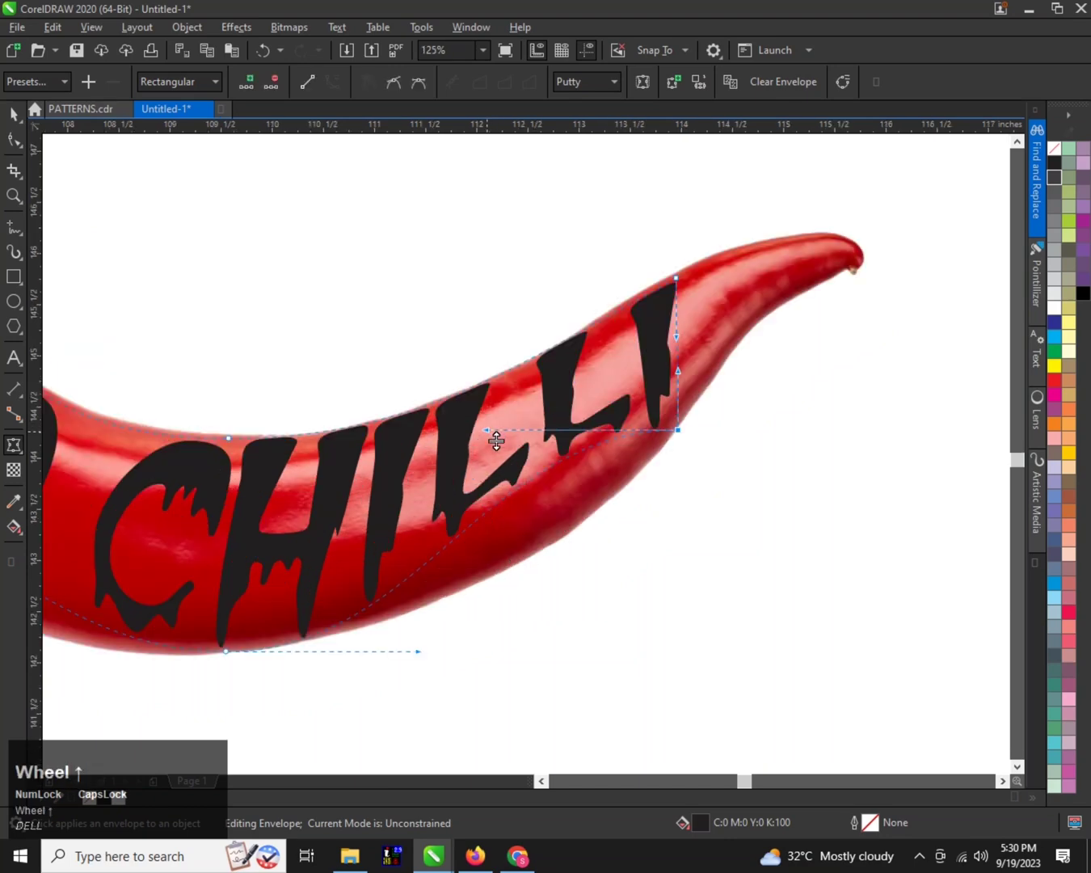
left_click_drag(496, 440, 621, 514)
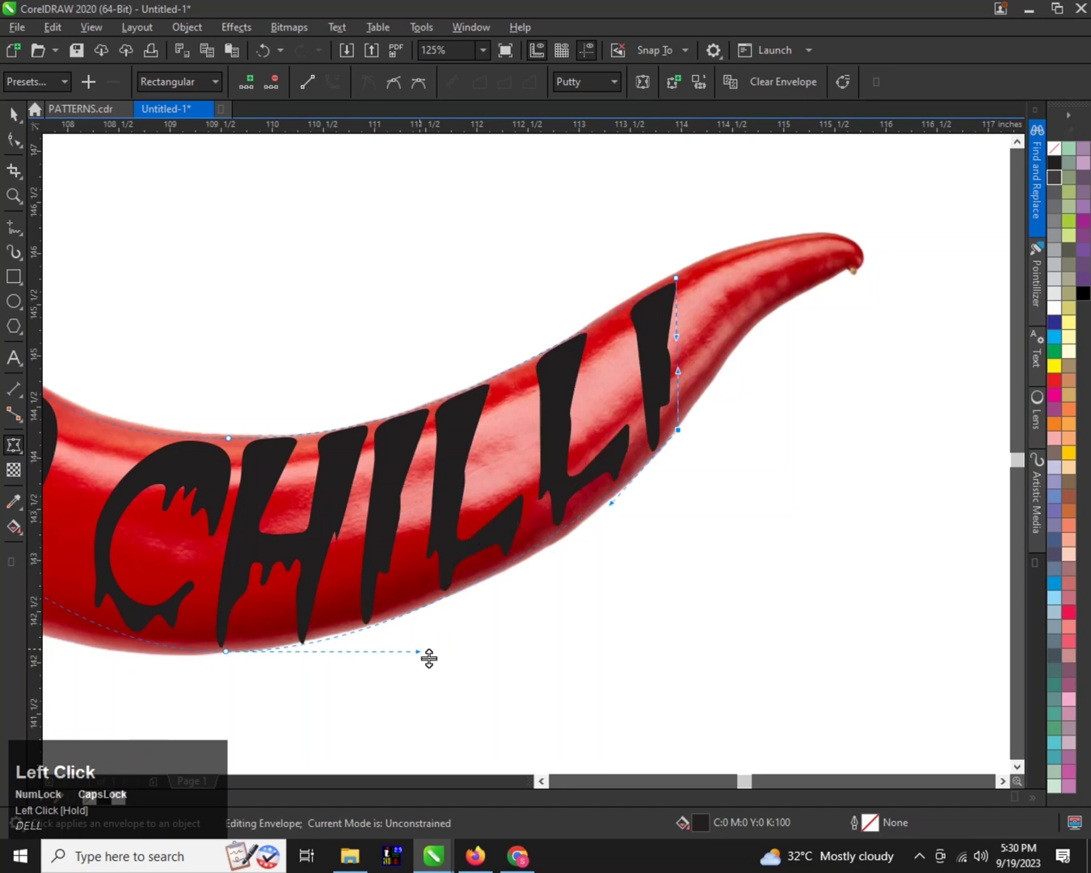
left_click_drag(429, 658, 429, 644)
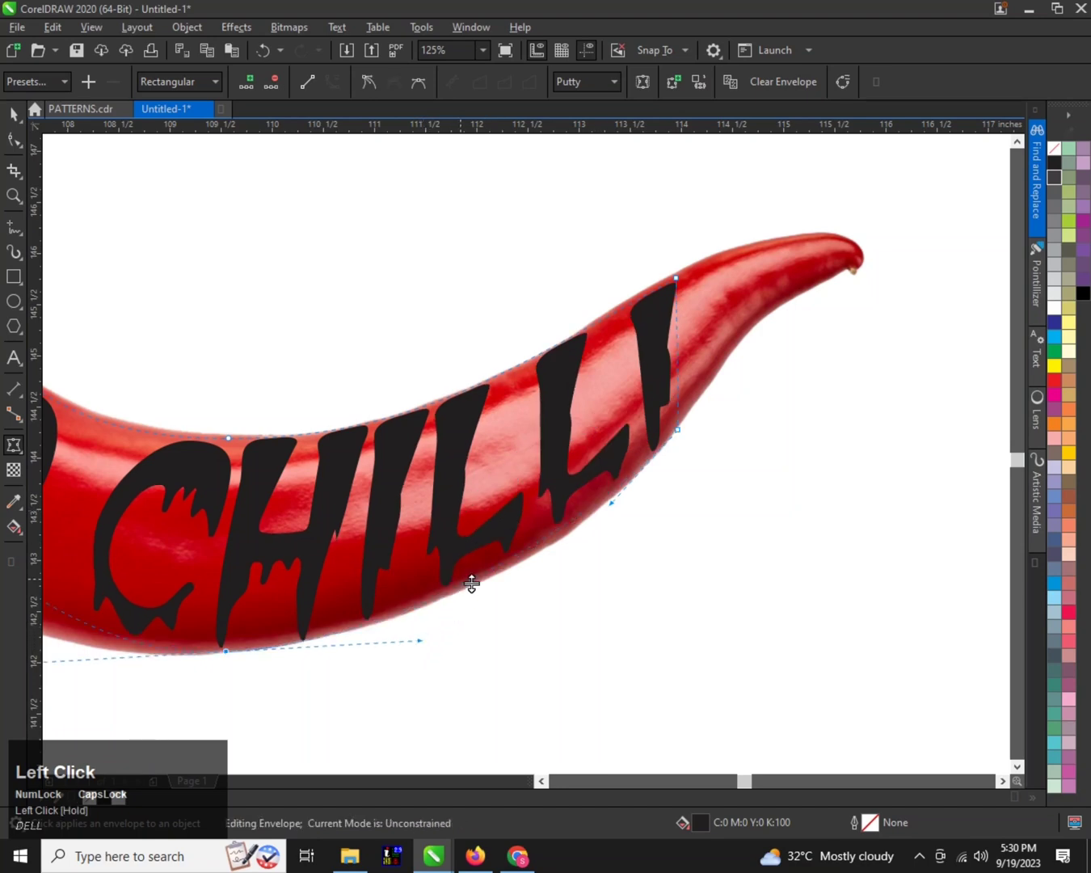
Step: Bend the envelope's lower edge beneath RED along the chilli's underside using the lower-left node's handle
scroll(472, 584, "down", 2)
scroll(219, 527, "up", 2)
left_click_drag(248, 484, 164, 582)
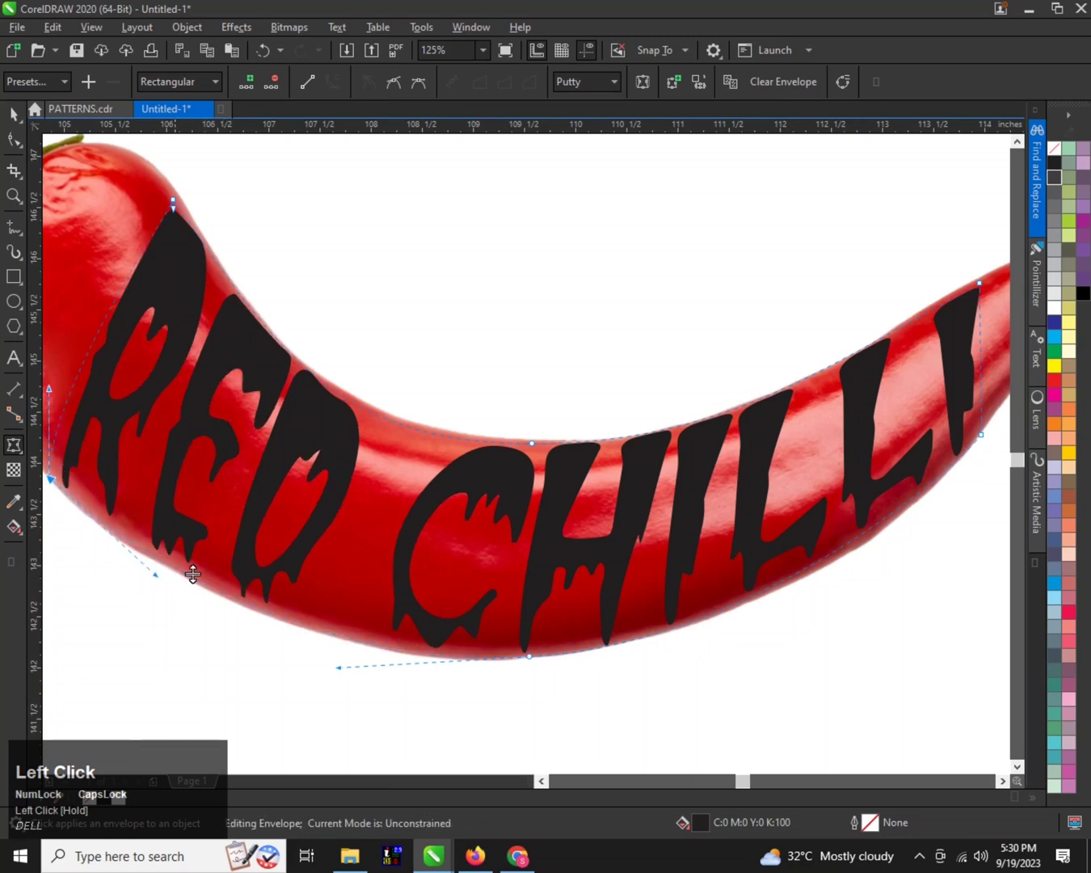
scroll(222, 534, "down", 2)
scroll(591, 476, "up", 2)
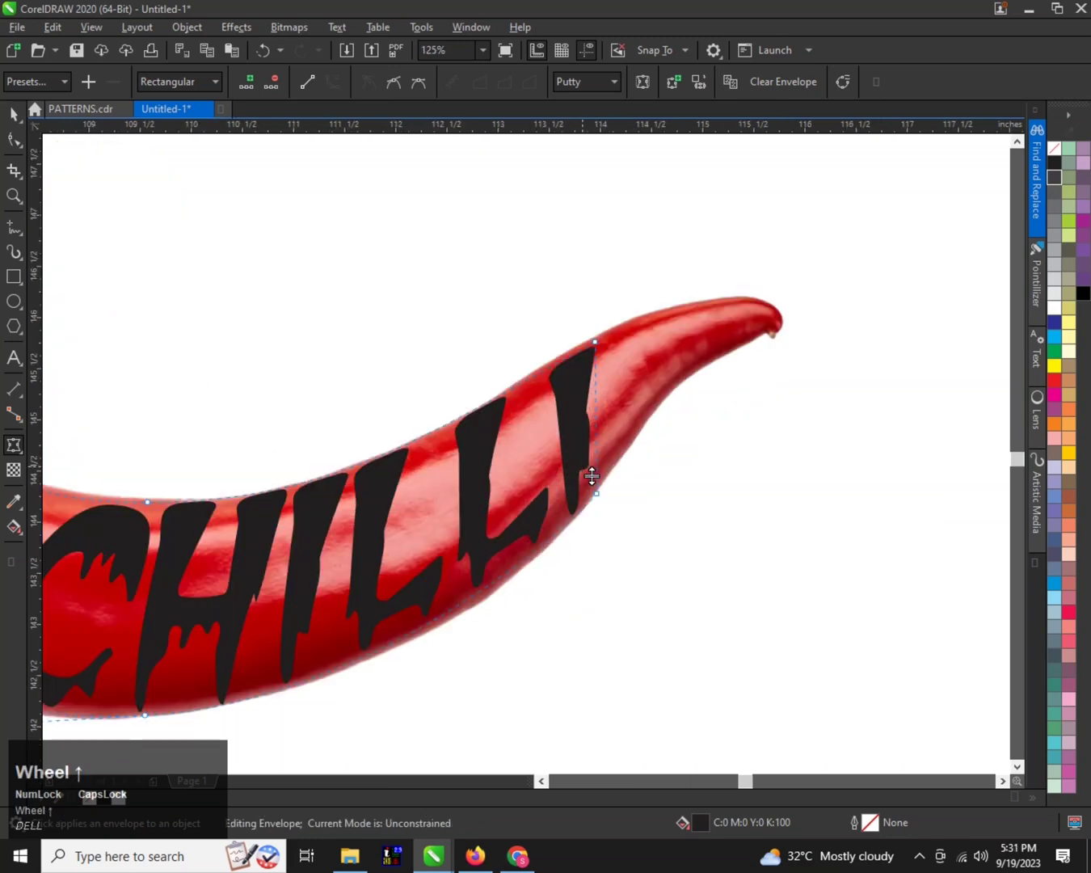
Step: Fine-tune the lower-right node's handle so the envelope's lower edge hugs the chilli near the tip
left_click(589, 539)
scroll(540, 557, "down", 2)
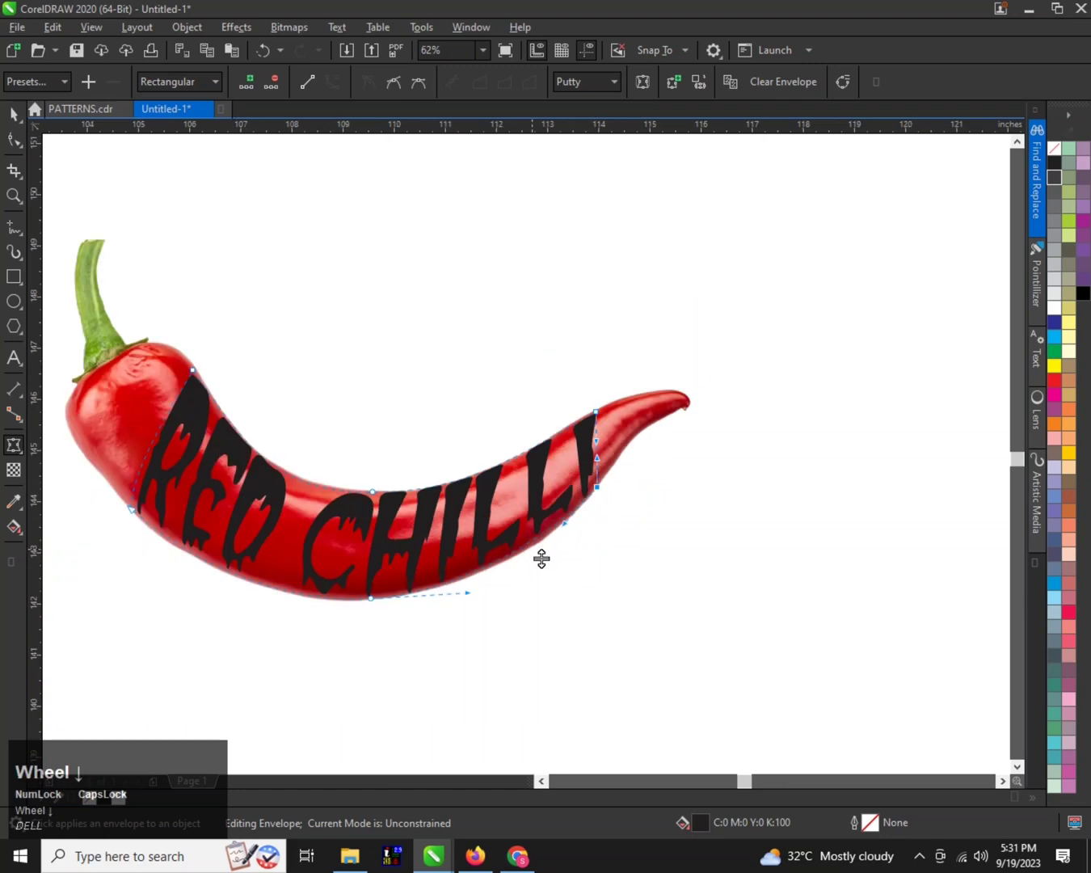
scroll(620, 501, "up", 4)
mouse_move(635, 471)
left_mouse_down()
mouse_move(638, 494)
mouse_move(644, 482)
left_mouse_up()
scroll(582, 450, "down", 2)
scroll(413, 518, "up", 2)
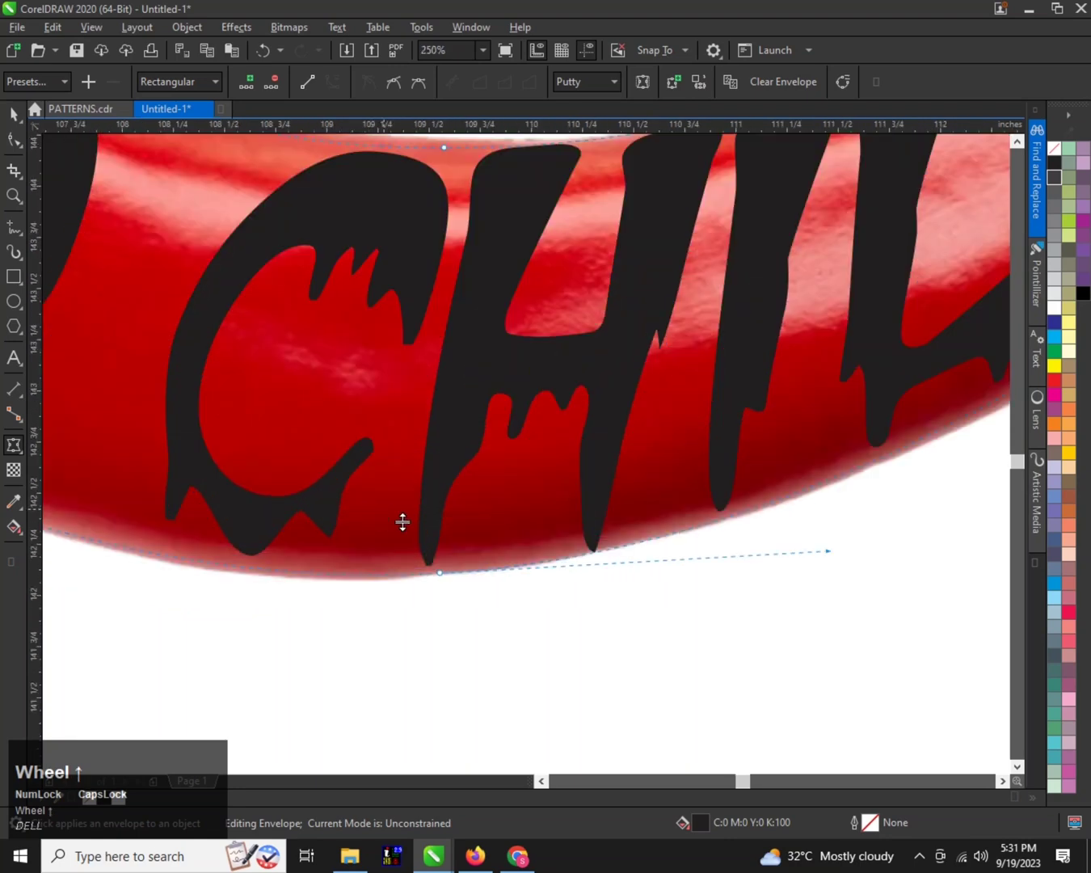
Step: Examine how closely the envelope follows the chilli at the lower-middle, upper-left and right corner nodes, and leave envelope editing
scroll(442, 583, "up", 1)
left_click_drag(459, 579, 448, 563)
scroll(341, 555, "down", 2)
scroll(305, 549, "up", 1)
scroll(304, 550, "down", 2)
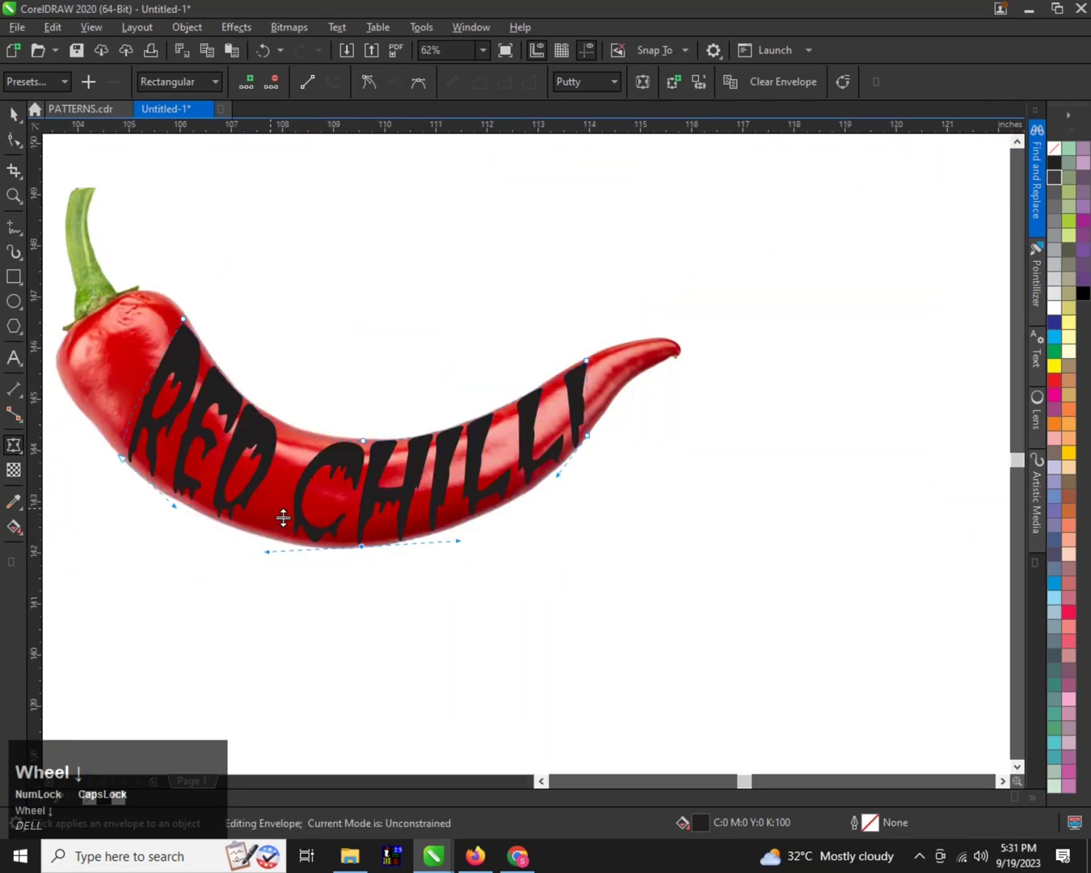
scroll(286, 412, "up", 1)
scroll(176, 354, "down", 1)
scroll(214, 300, "up", 2)
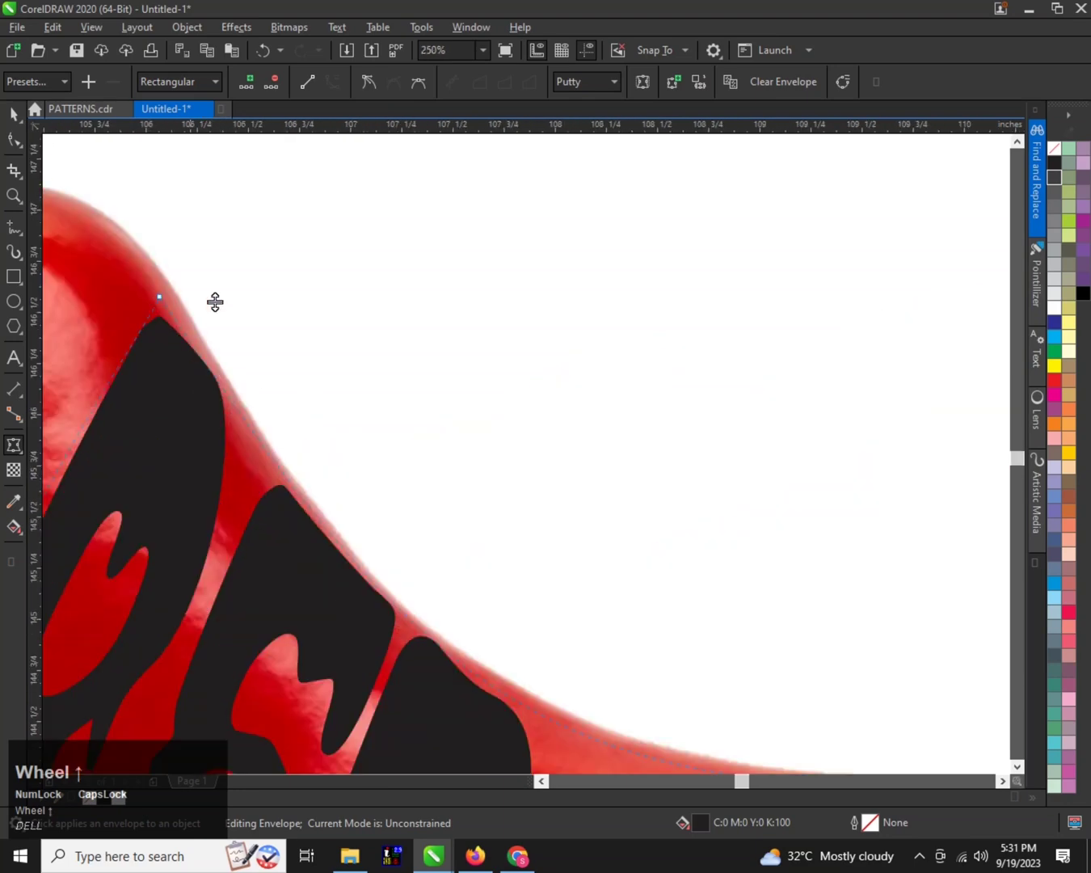
left_click_drag(231, 258, 129, 326)
scroll(130, 326, "down", 2)
scroll(569, 346, "up", 2)
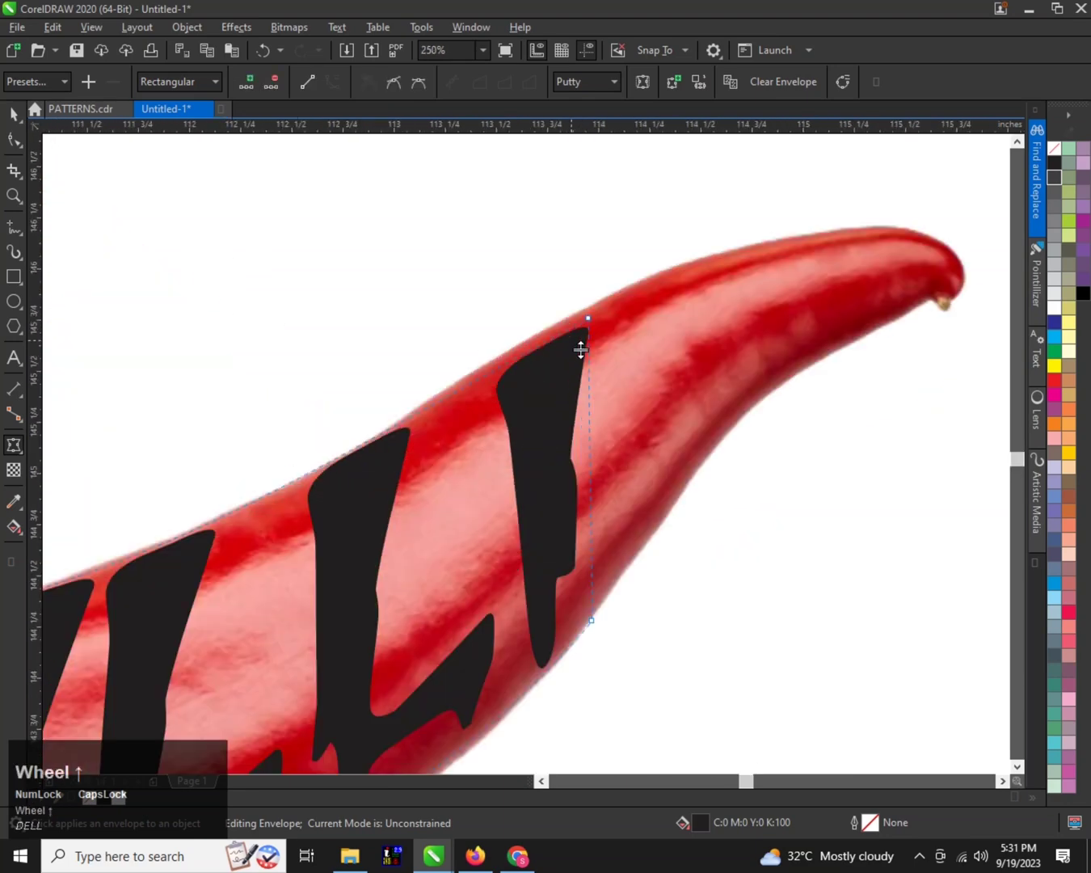
scroll(514, 321, "down", 3)
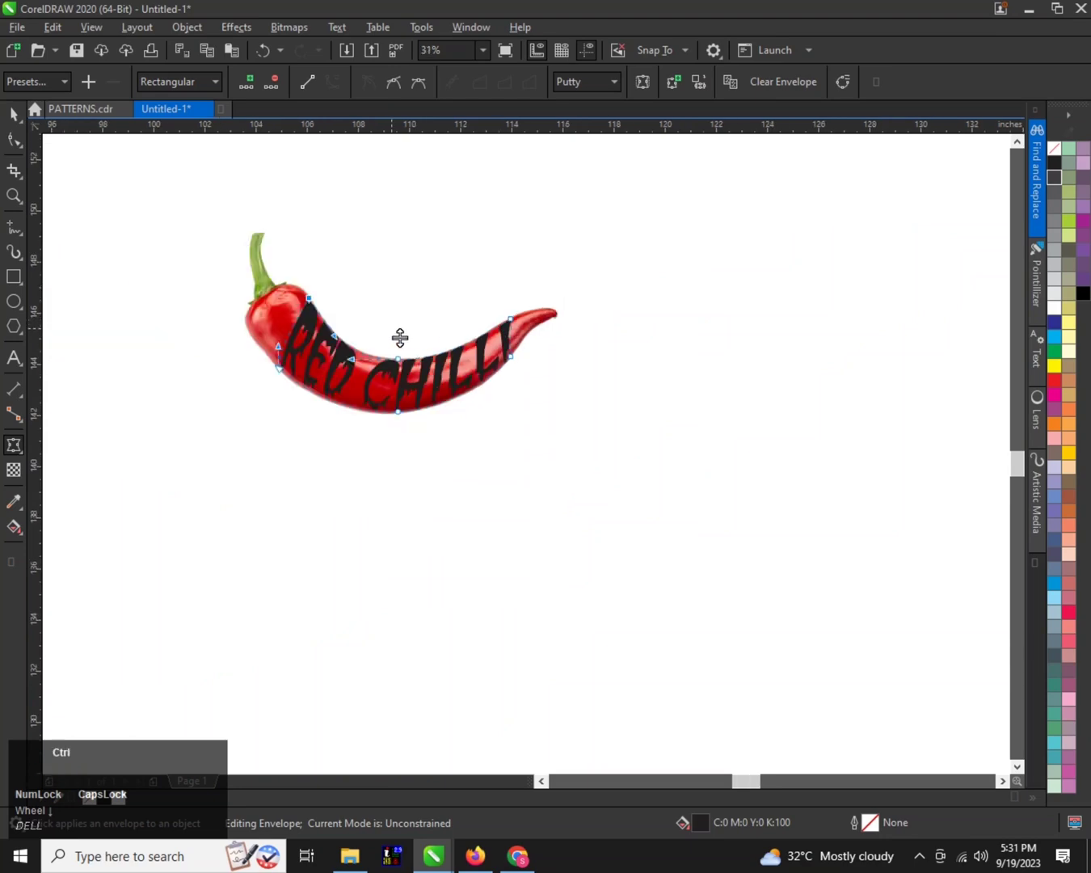
key("ctrl+space")
scroll(354, 324, "up", 1)
scroll(319, 426, "down", 1)
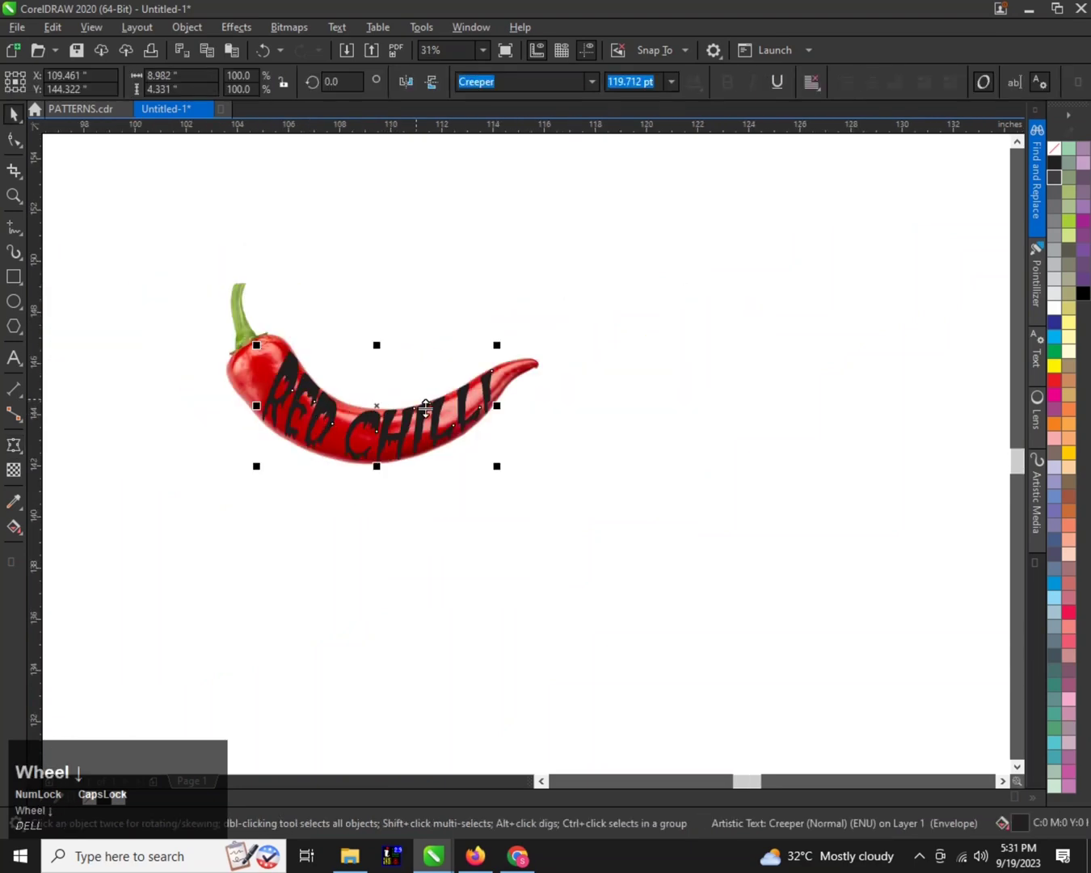
Step: Duplicate the chilli image and place the copy clear of the original, below it and toward its tip side
scroll(426, 408, "up", 1)
scroll(396, 434, "down", 1)
scroll(401, 438, "up", 1)
left_click(599, 369)
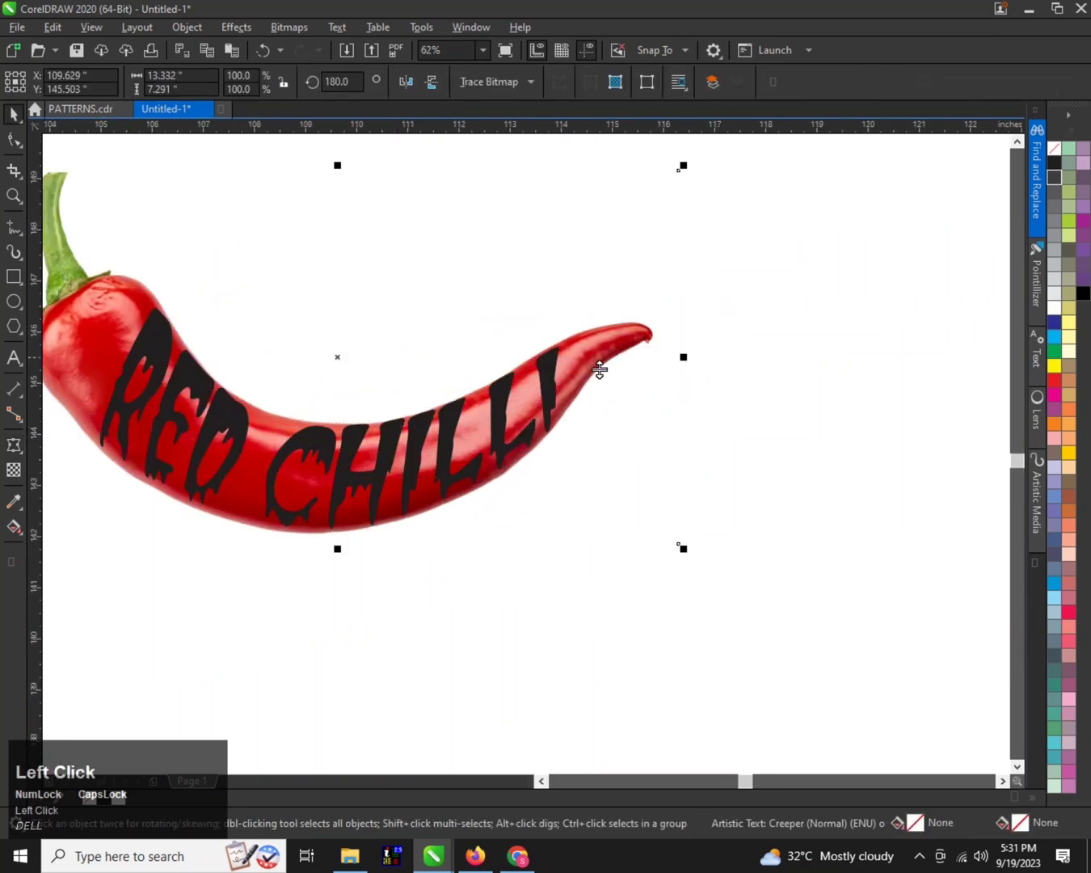
scroll(587, 362, "down", 1)
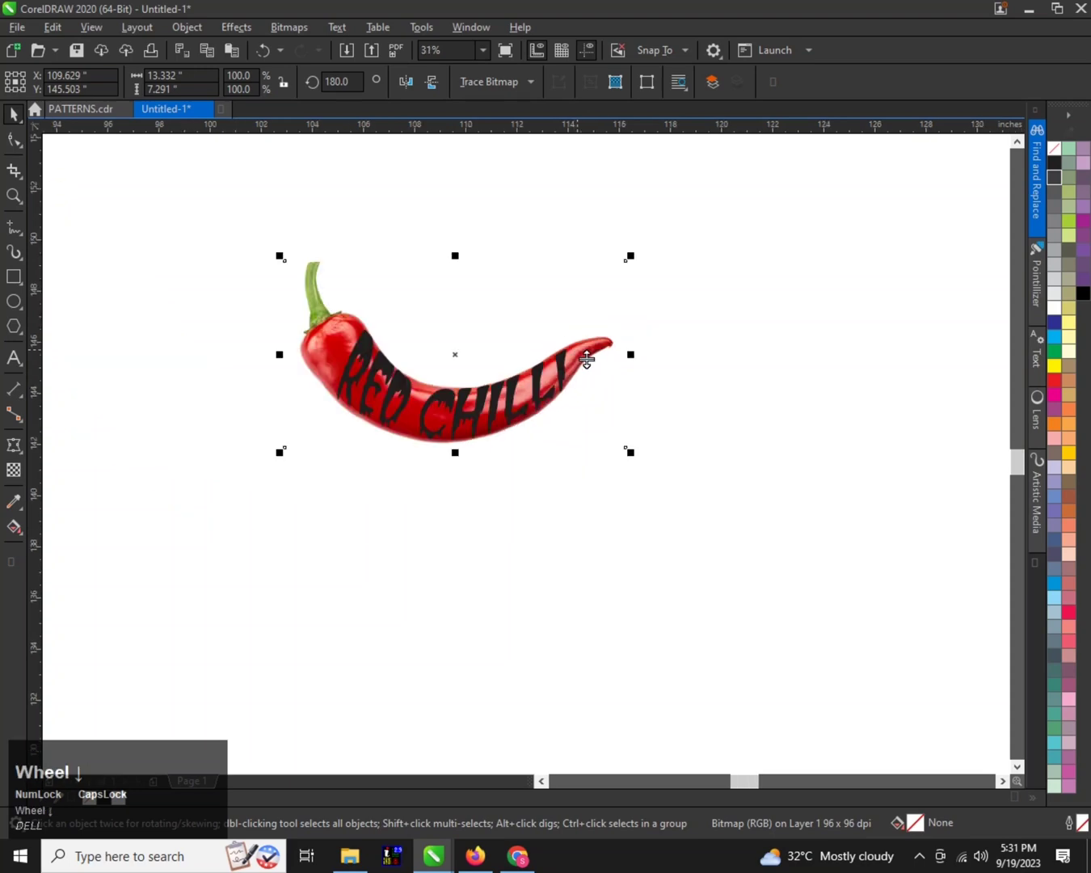
left_click_drag(587, 360, 814, 511)
right_click(815, 511)
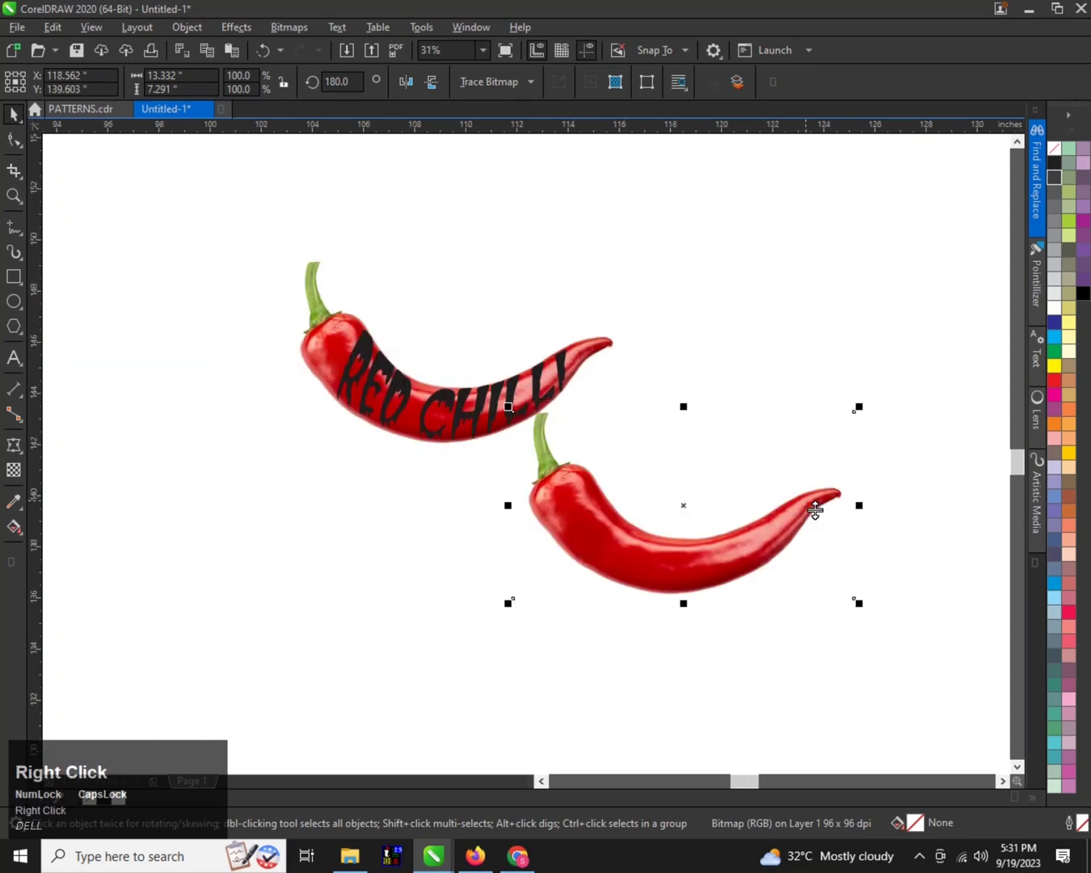
left_click_drag(673, 543, 747, 552)
Step: PowerClip the original chilli image inside the warped RED CHILLI text
scroll(561, 348, "up", 2)
left_click(622, 375)
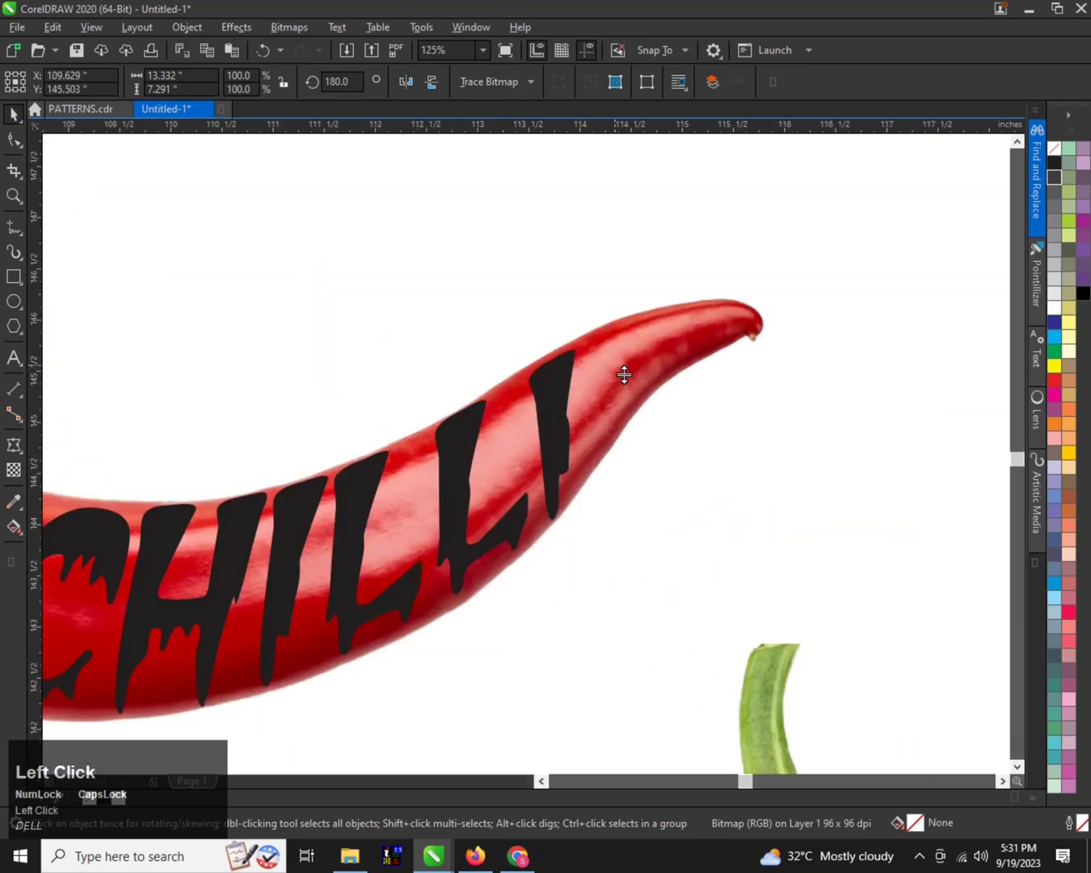
left_click(560, 383)
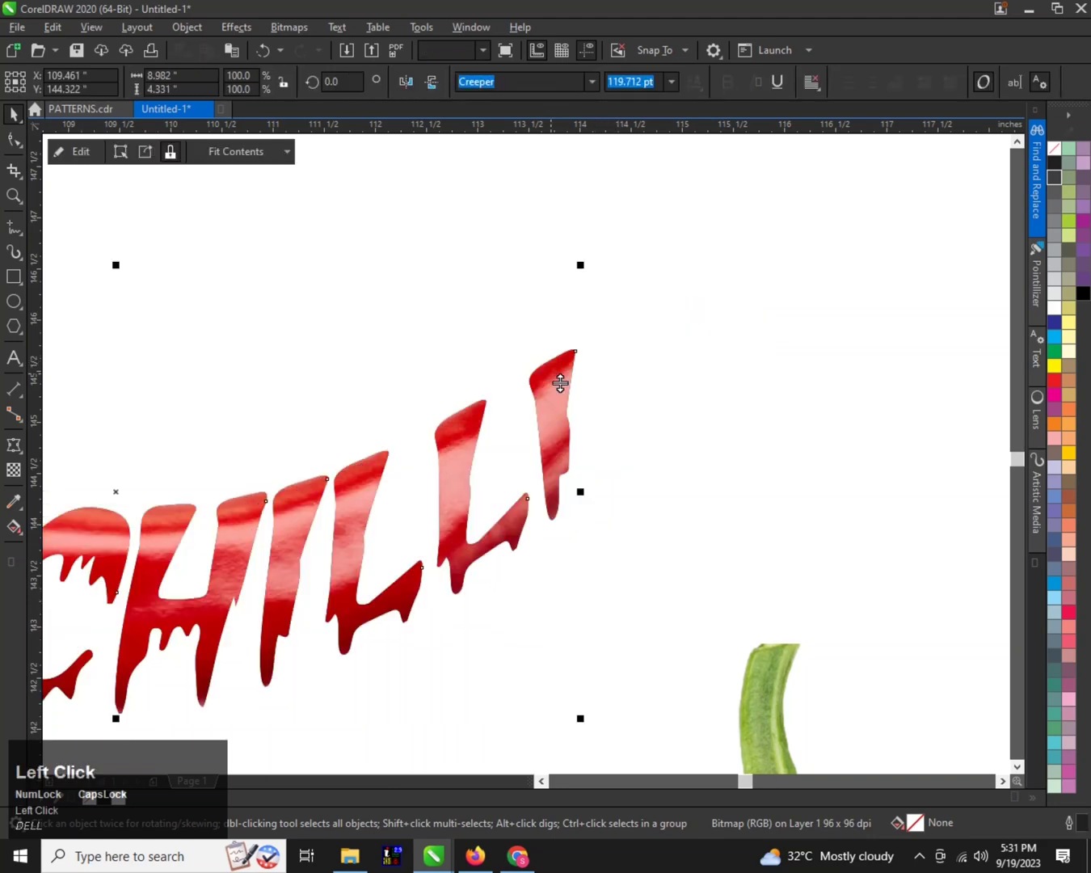
scroll(559, 383, "down", 1)
scroll(468, 381, "down", 1)
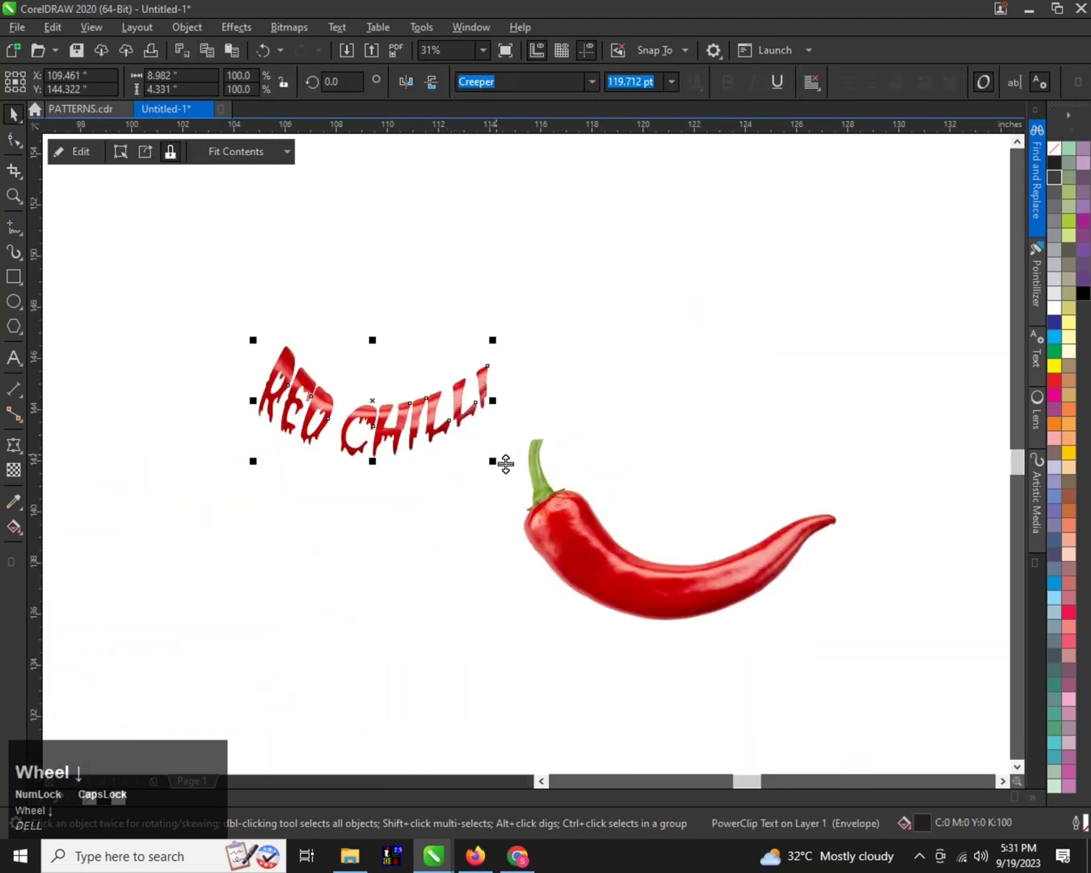
Step: Move the chilli copy directly below the chilli-filled text
left_click(575, 546)
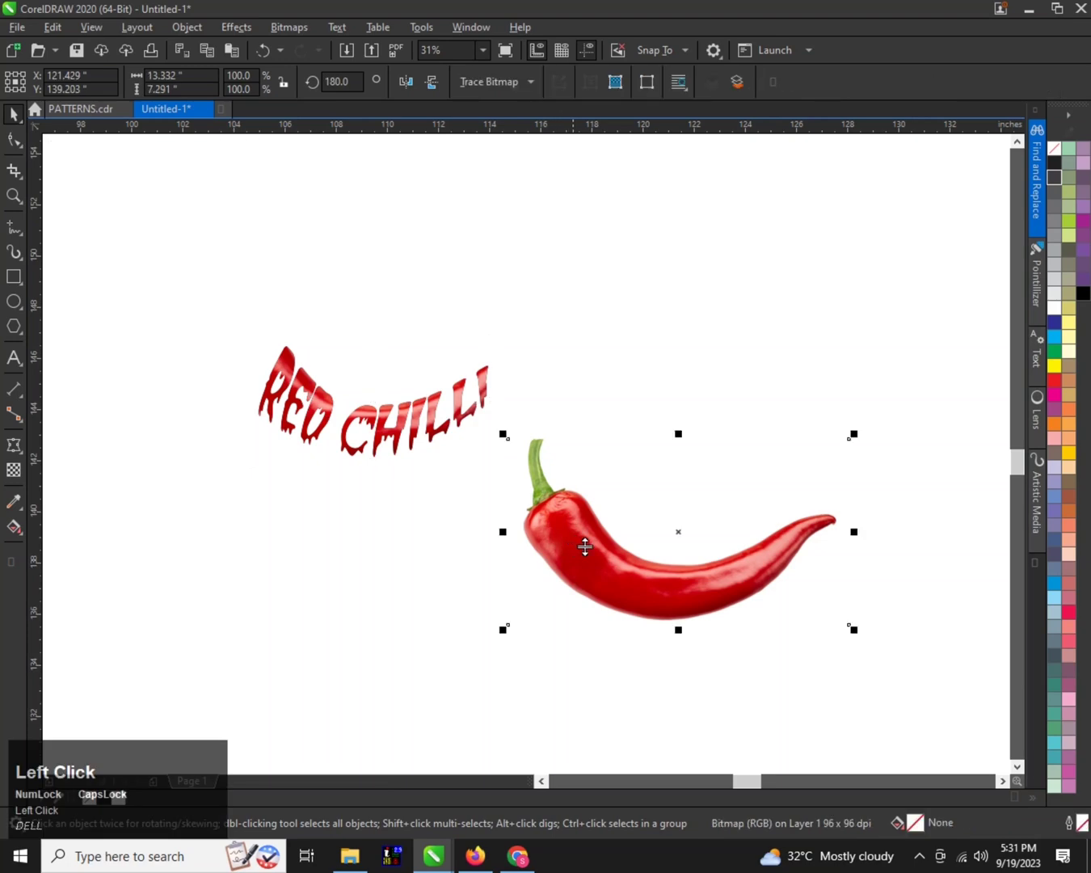
left_click(420, 415)
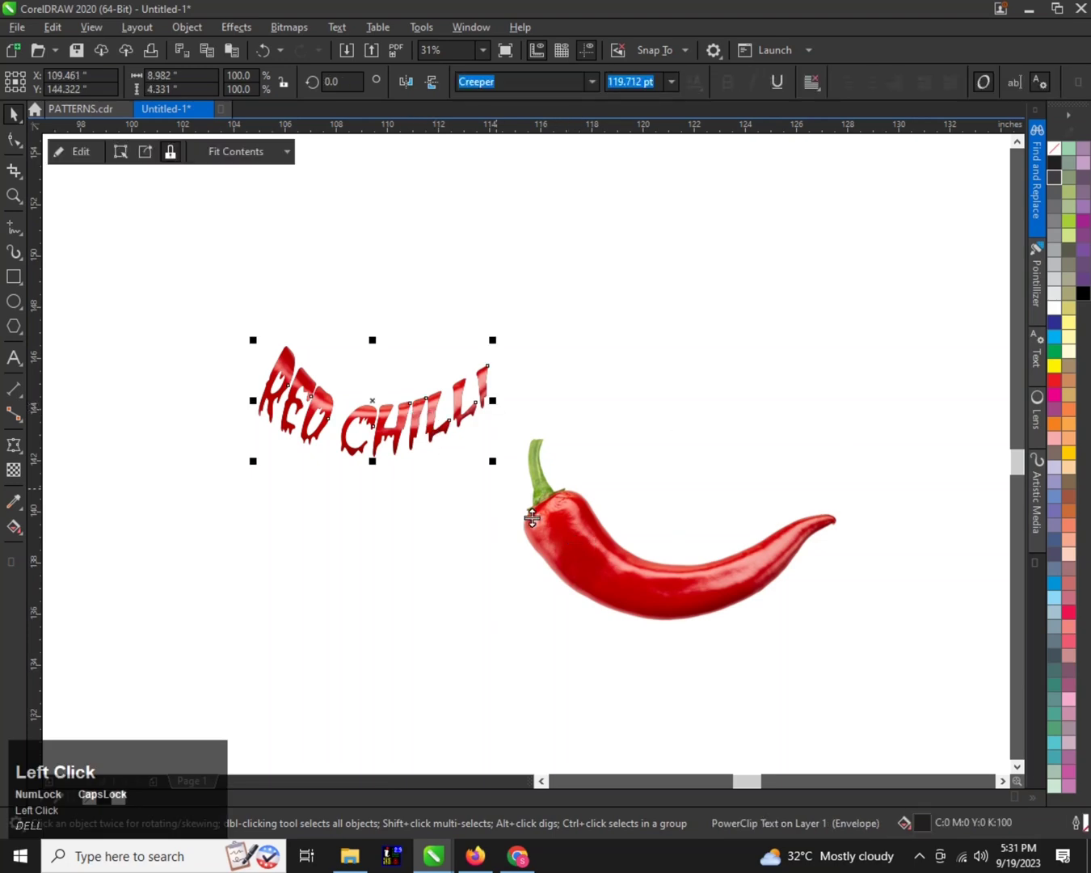
left_click_drag(589, 530, 283, 534)
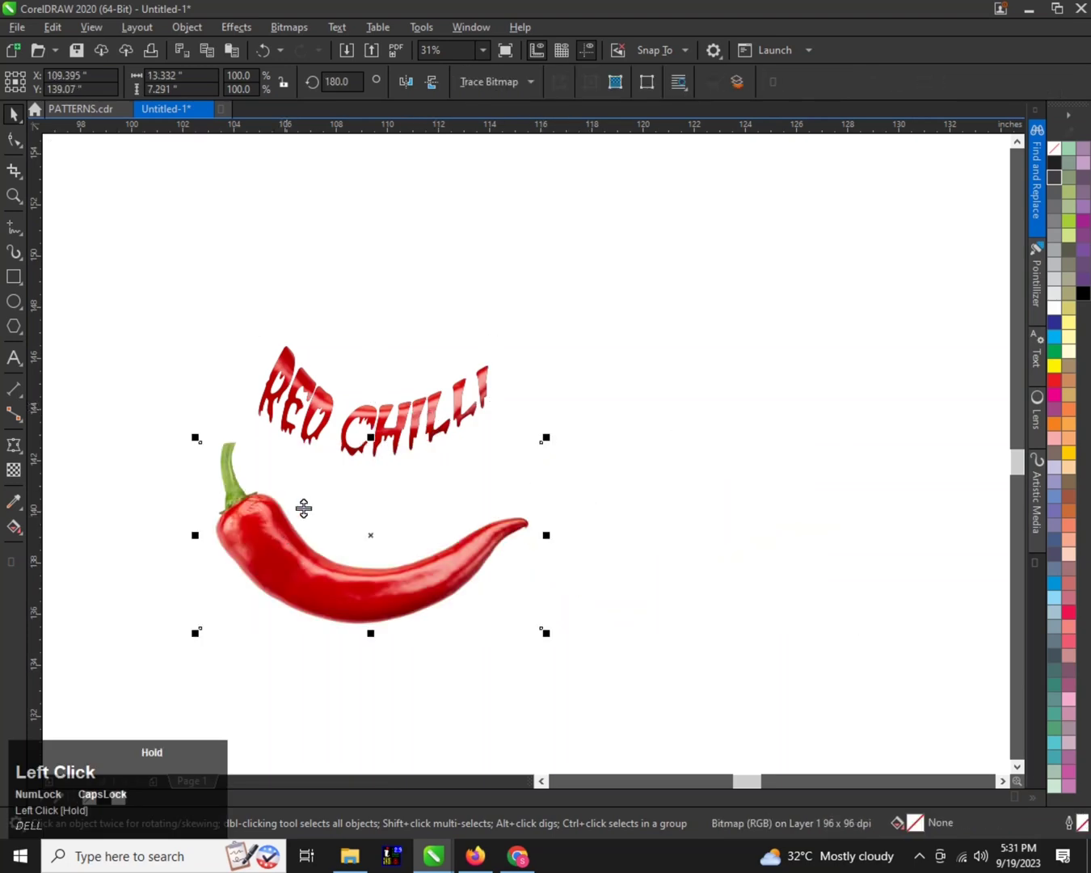
Step: Place the chilli-filled text over the body of the chilli copy and bring it to the front
left_click(375, 418)
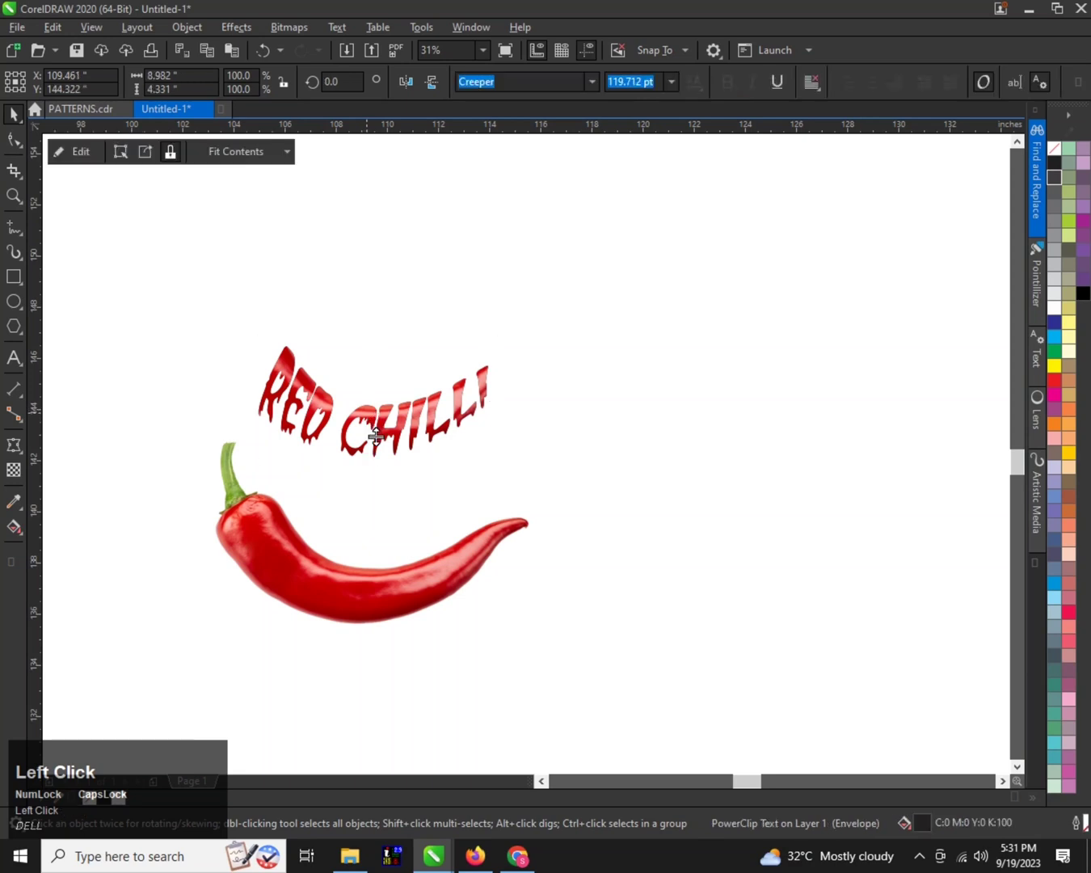
left_click_drag(375, 418, 356, 569)
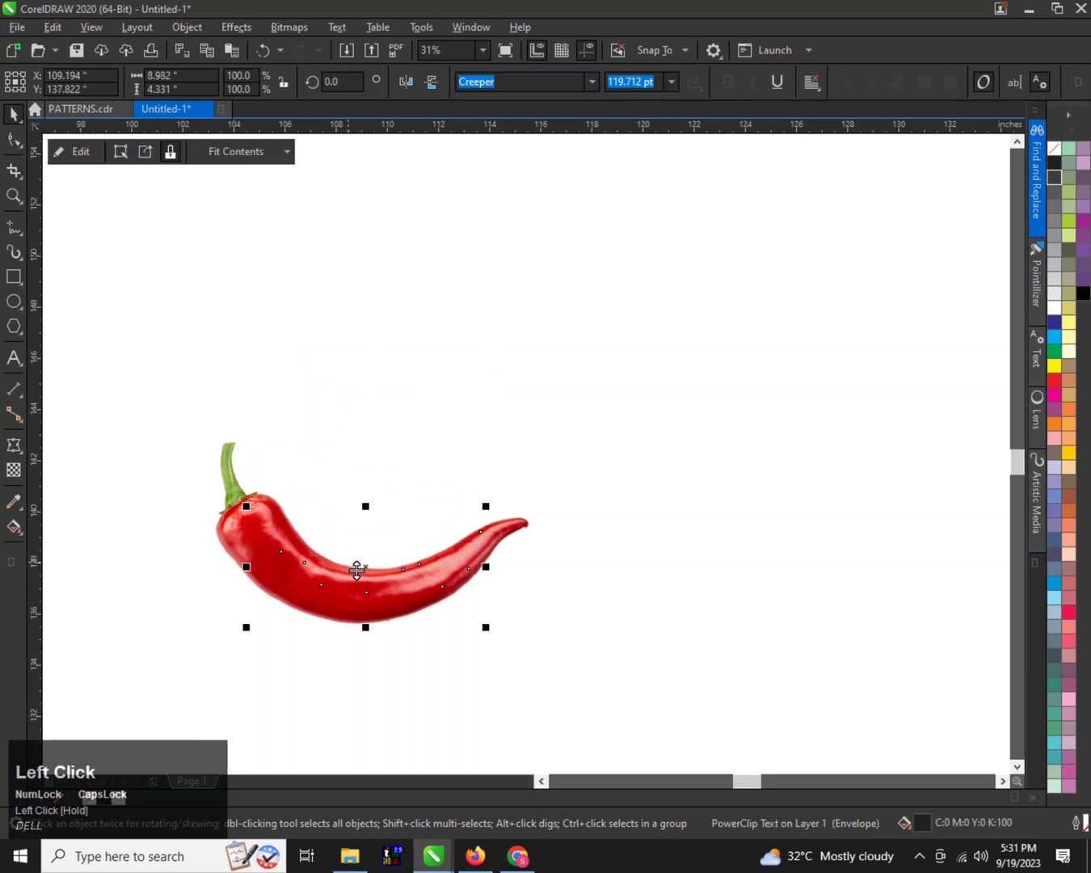
key("shift+Page_Up")
Step: Give the RED CHILLI text a white outline
scroll(339, 569, "up", 2)
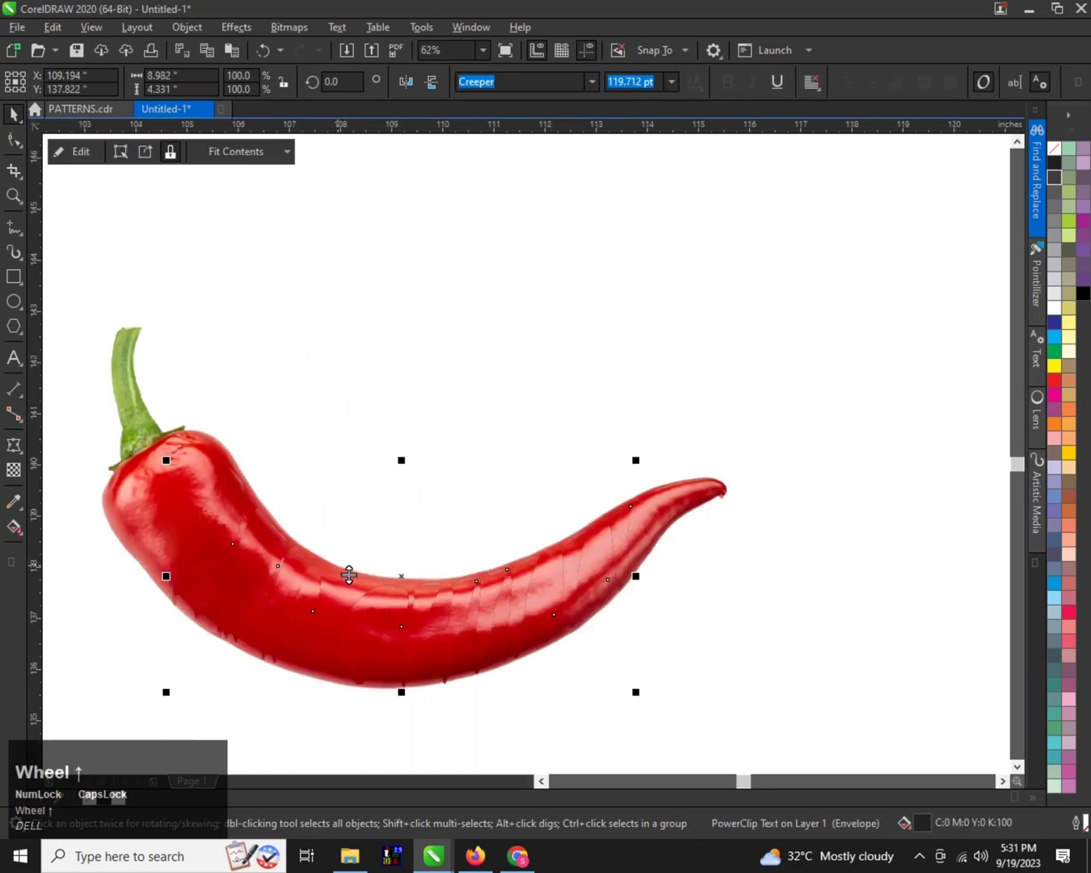
right_click(1066, 310)
scroll(484, 347, "down", 1)
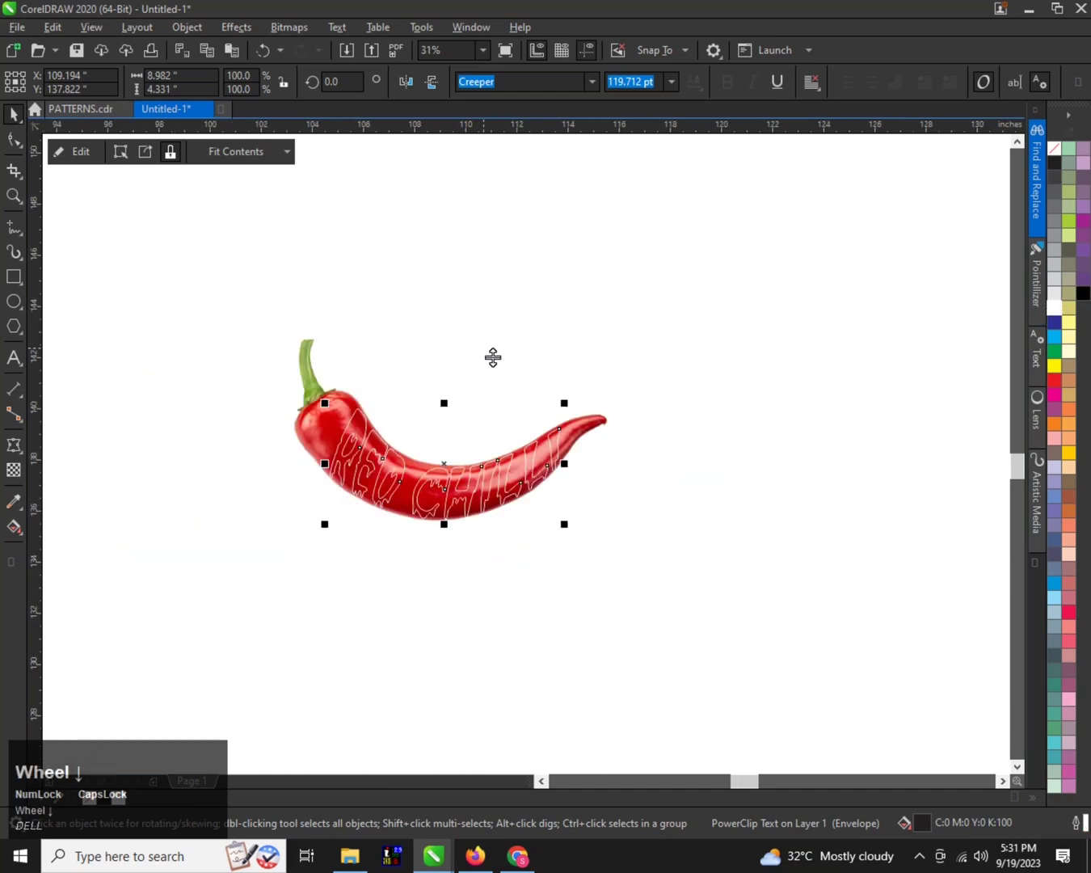
Step: Nudge the outlined text slightly upward so its letters line up with the chilli's edges
scroll(573, 461, "up", 1)
scroll(573, 461, "up", 4)
scroll(557, 364, "down", 2)
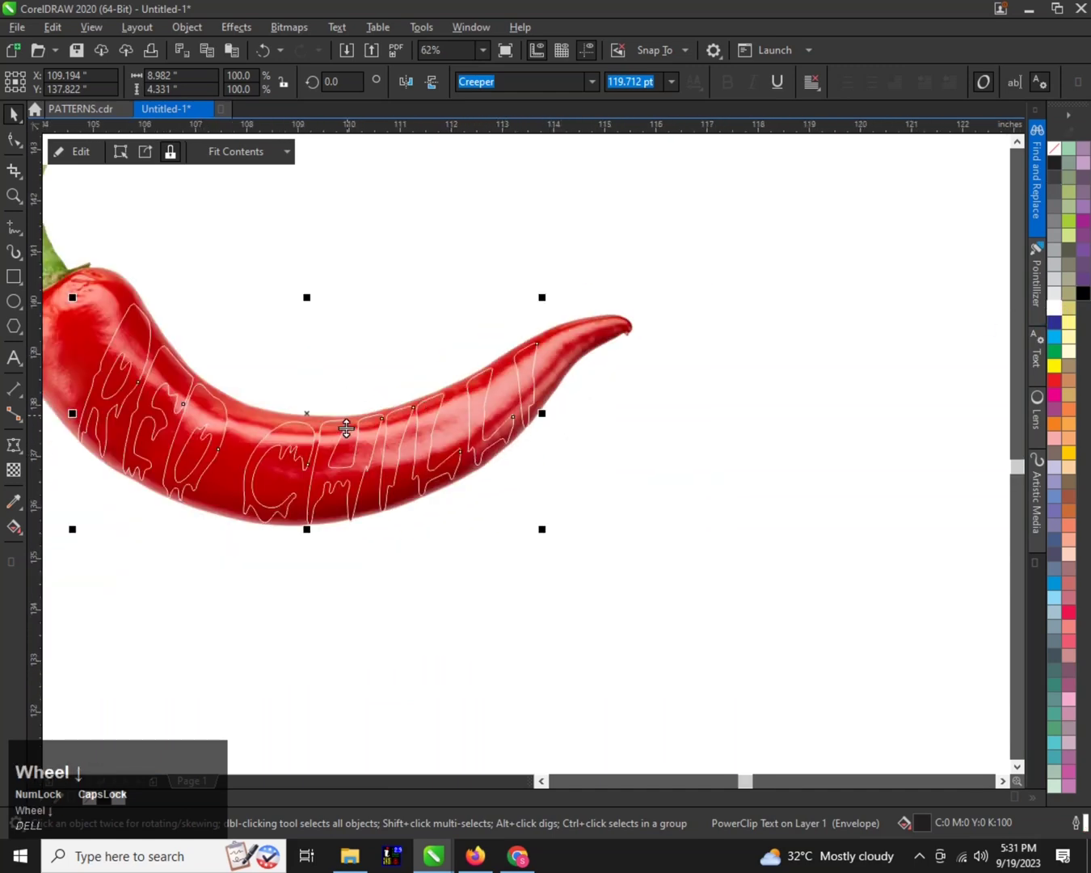
scroll(173, 357, "up", 2)
scroll(381, 430, "down", 2)
scroll(309, 489, "up", 2)
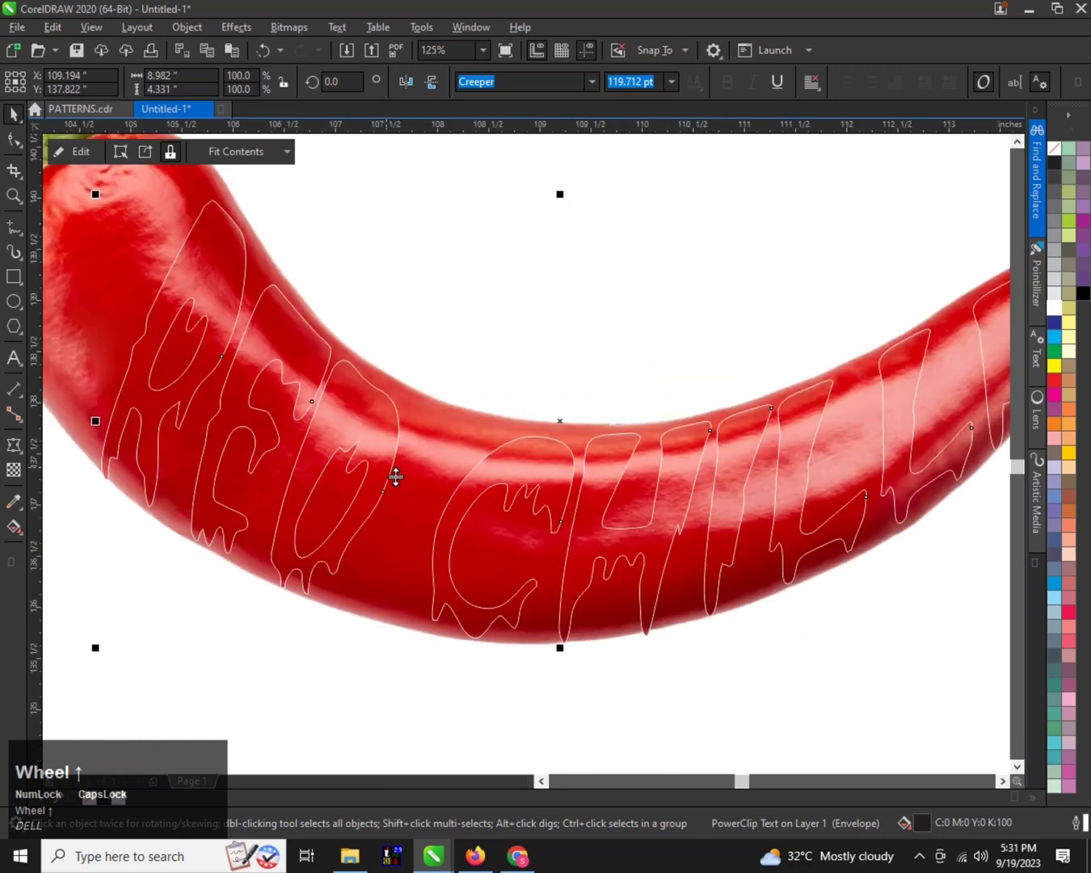
scroll(219, 353, "down", 1)
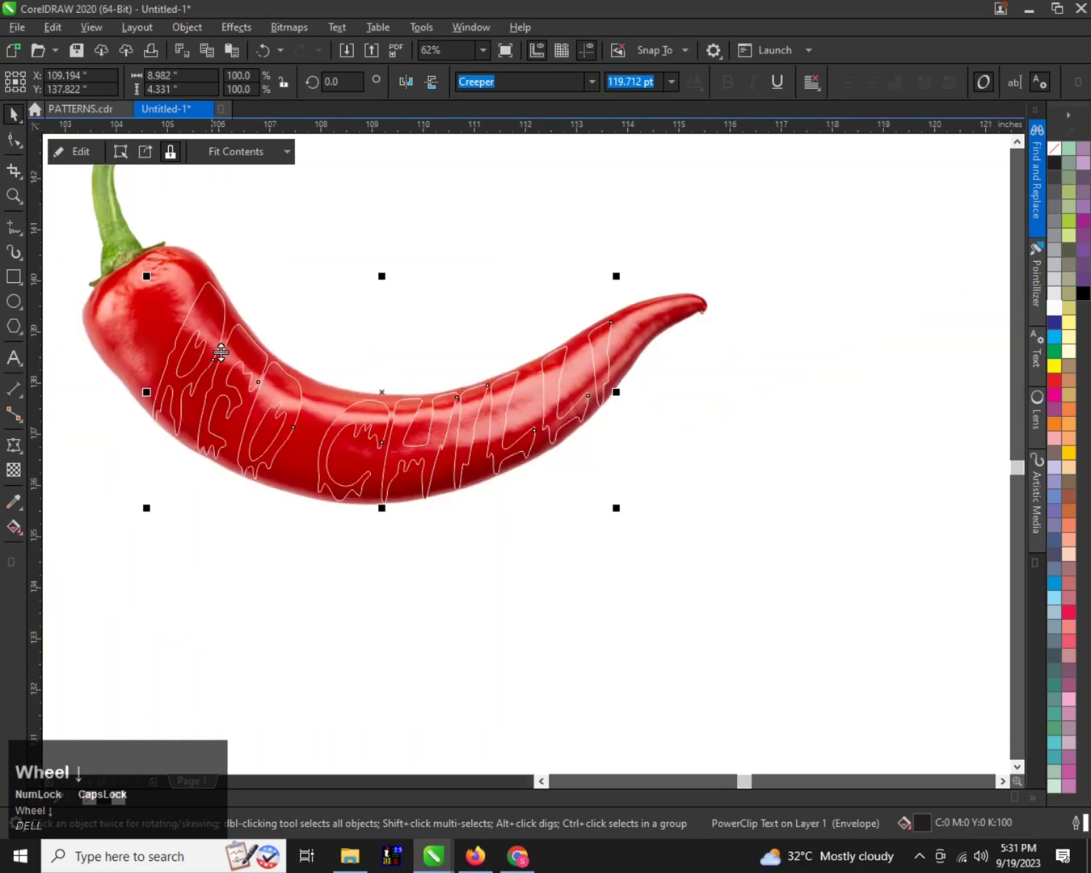
scroll(219, 303, "up", 2)
left_click(226, 294)
scroll(225, 293, "down", 2)
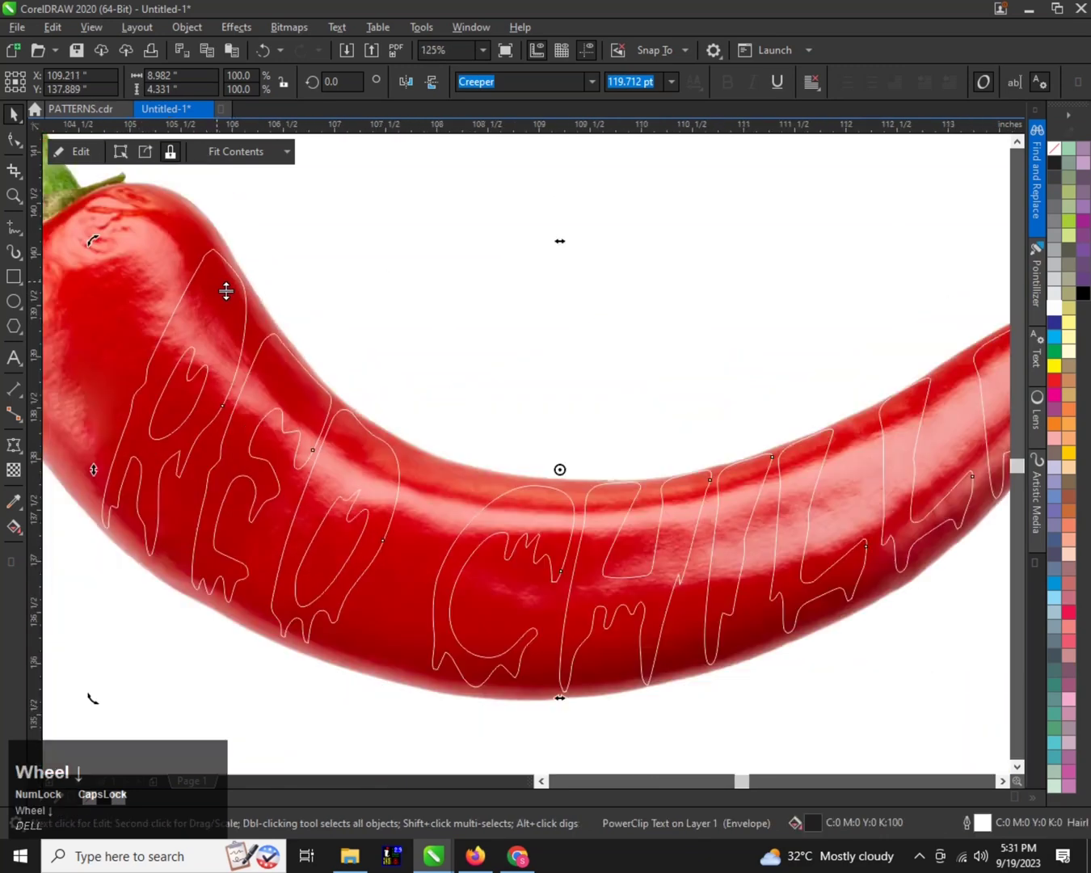
scroll(632, 321, "up", 1)
scroll(540, 382, "down", 1)
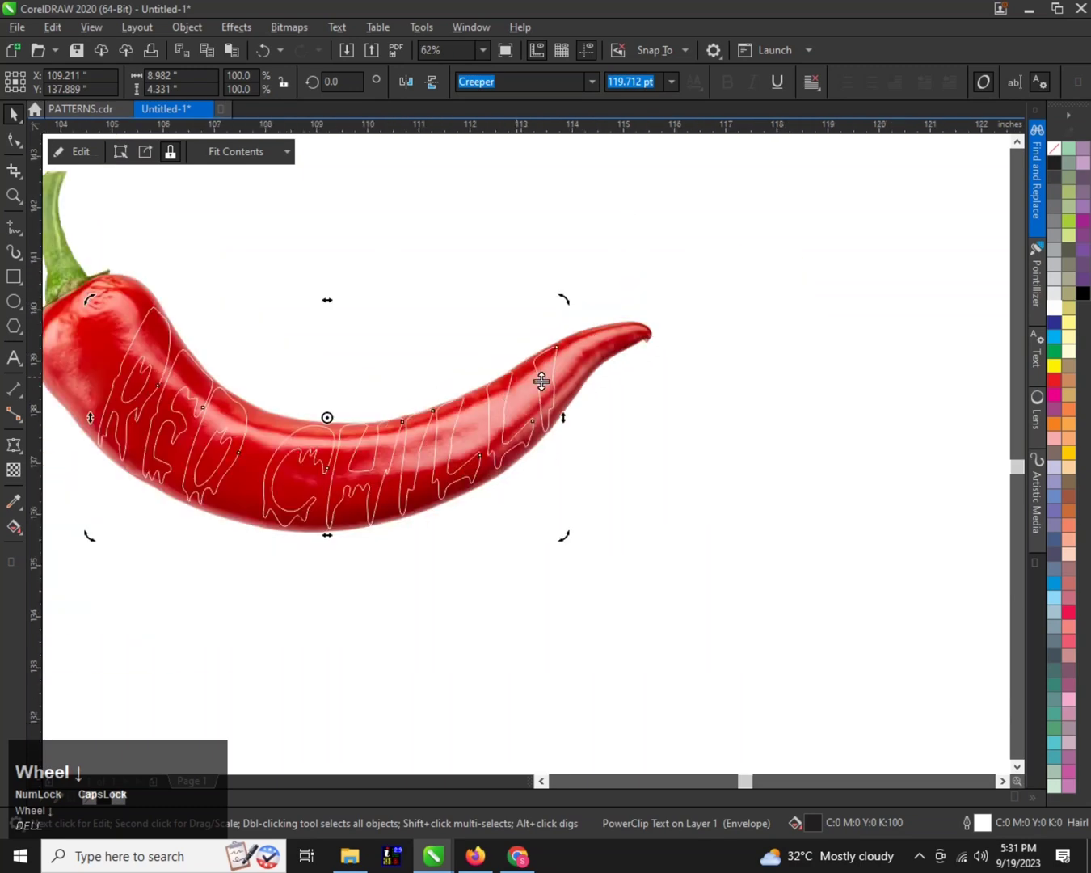
Step: Set the text's outline width to 25 points
scroll(647, 461, "down", 1)
key("F12")
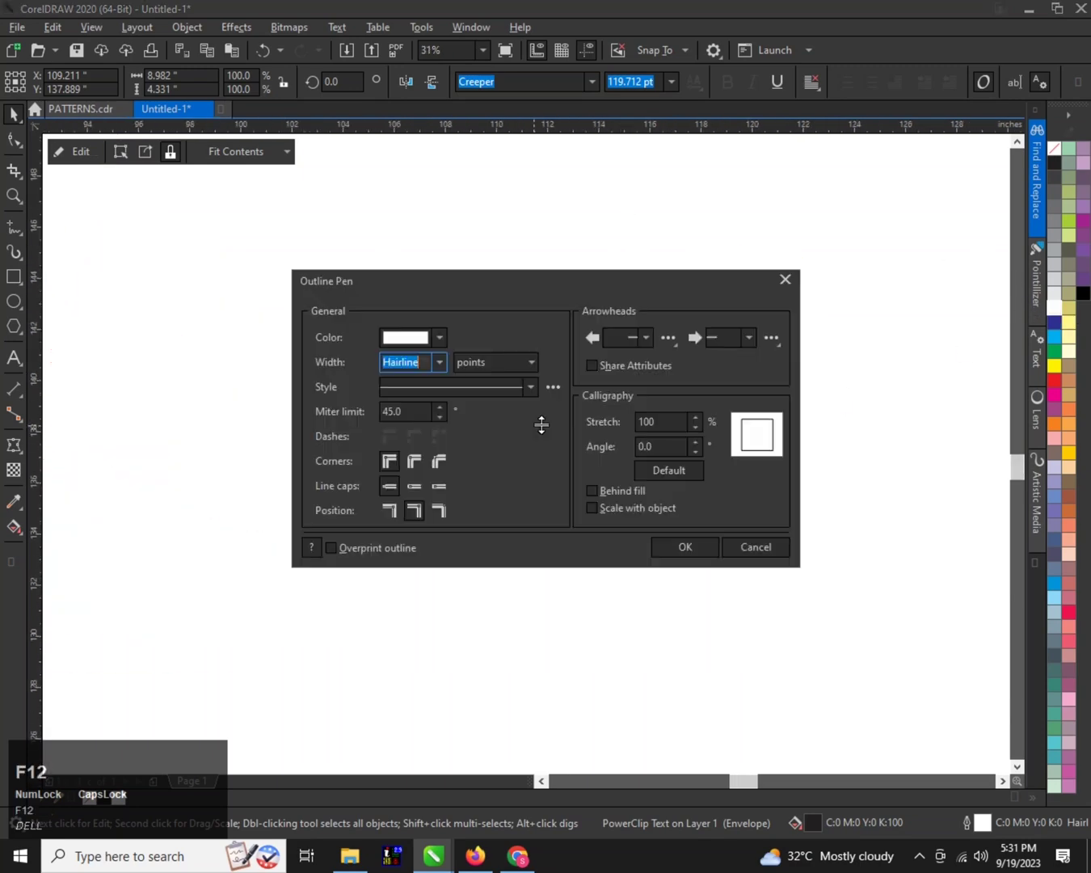
left_click_drag(425, 367, 317, 380)
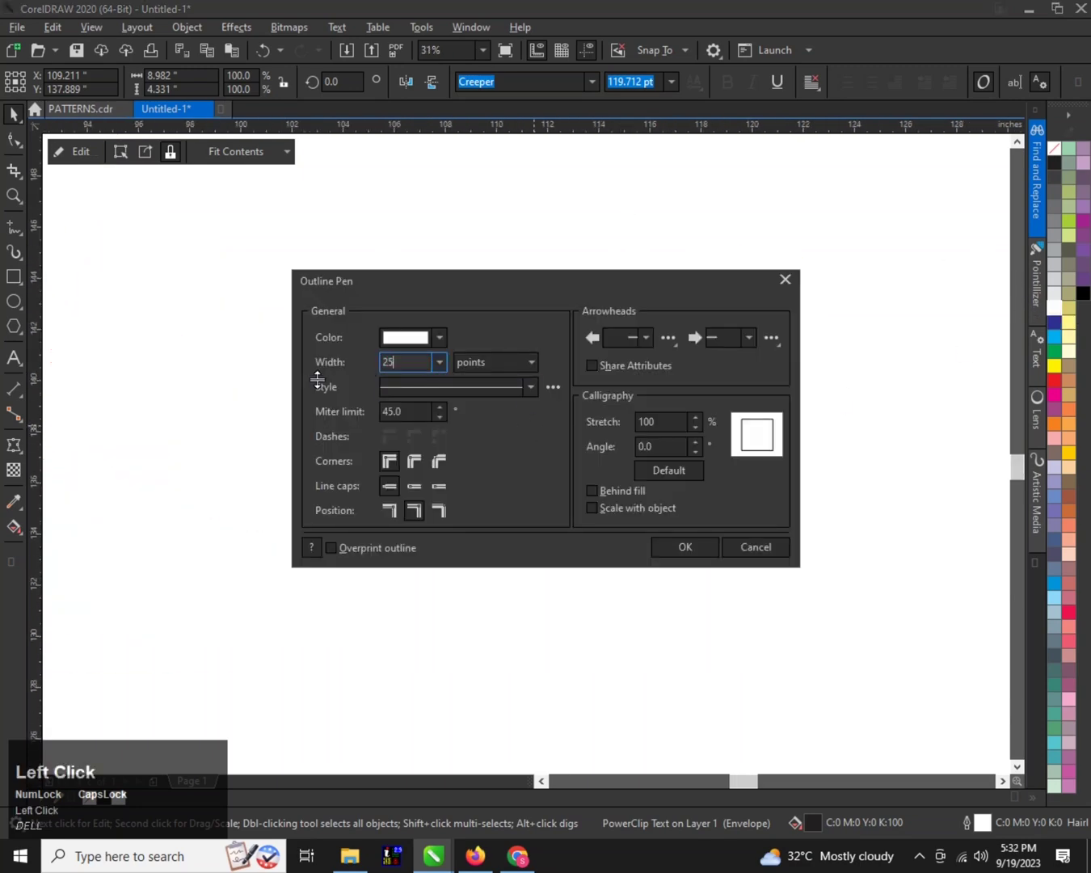
key("Return")
scroll(571, 429, "up", 1)
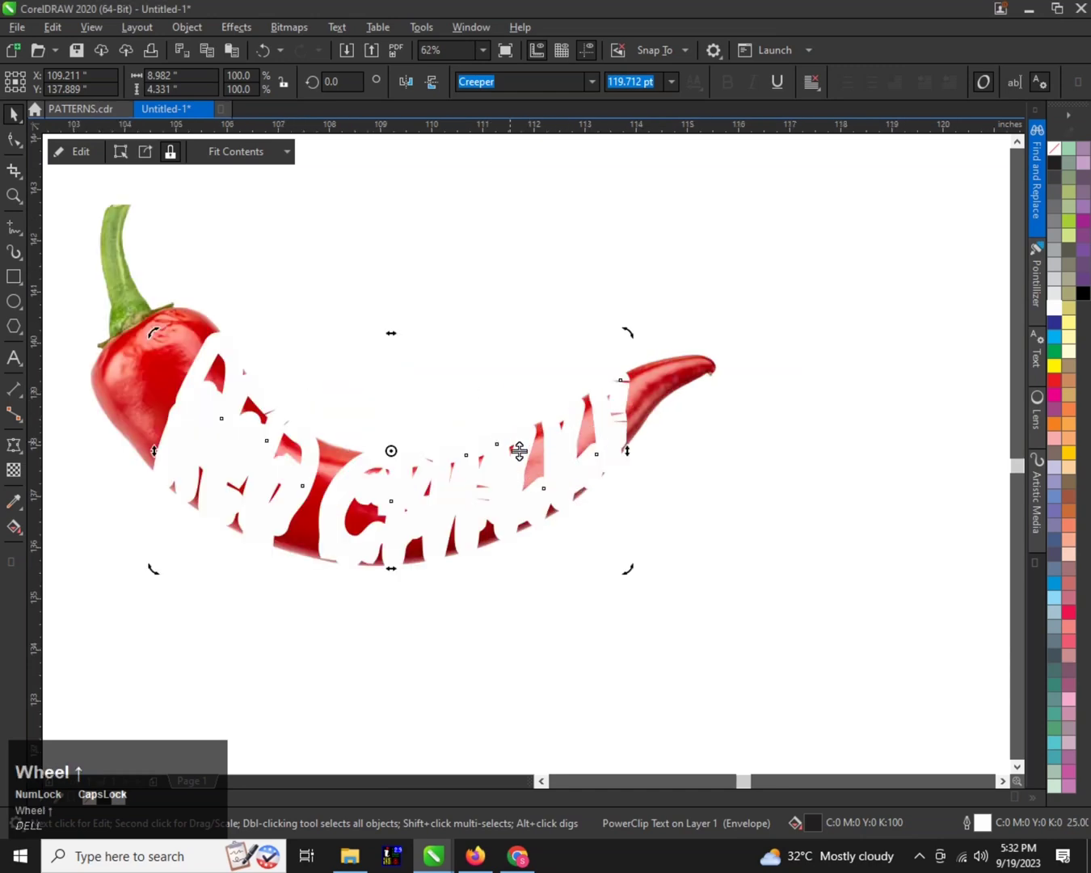
Step: Set the text's outline to 20 points with bevelled corners, placed behind the fill and scaling with the object
key("F12")
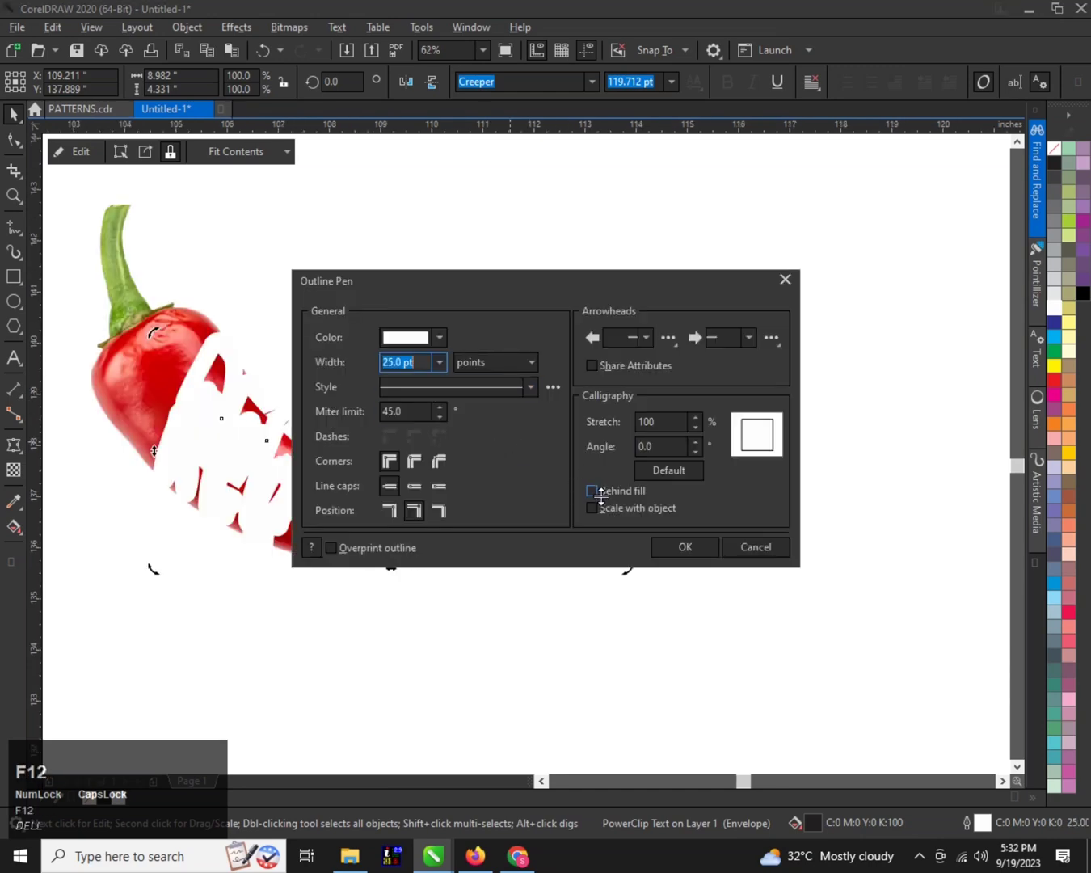
left_click(599, 491)
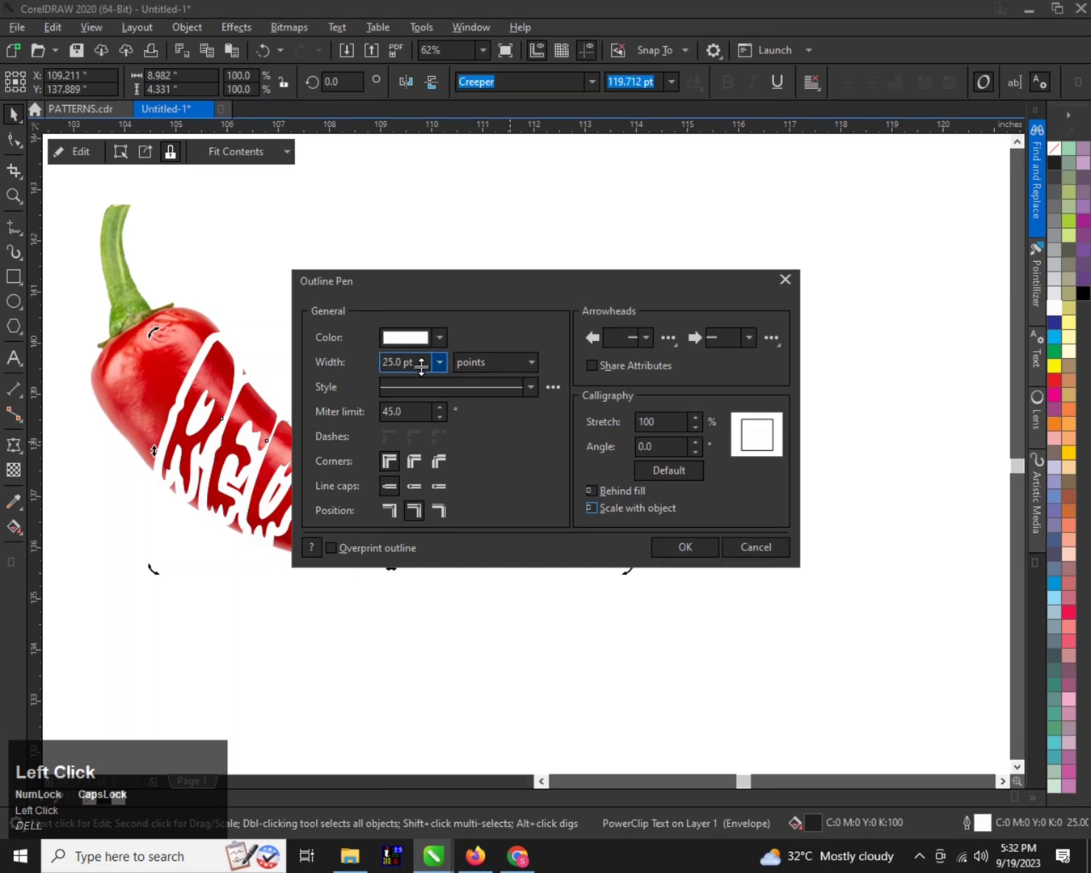
left_click(414, 461)
left_click(439, 460)
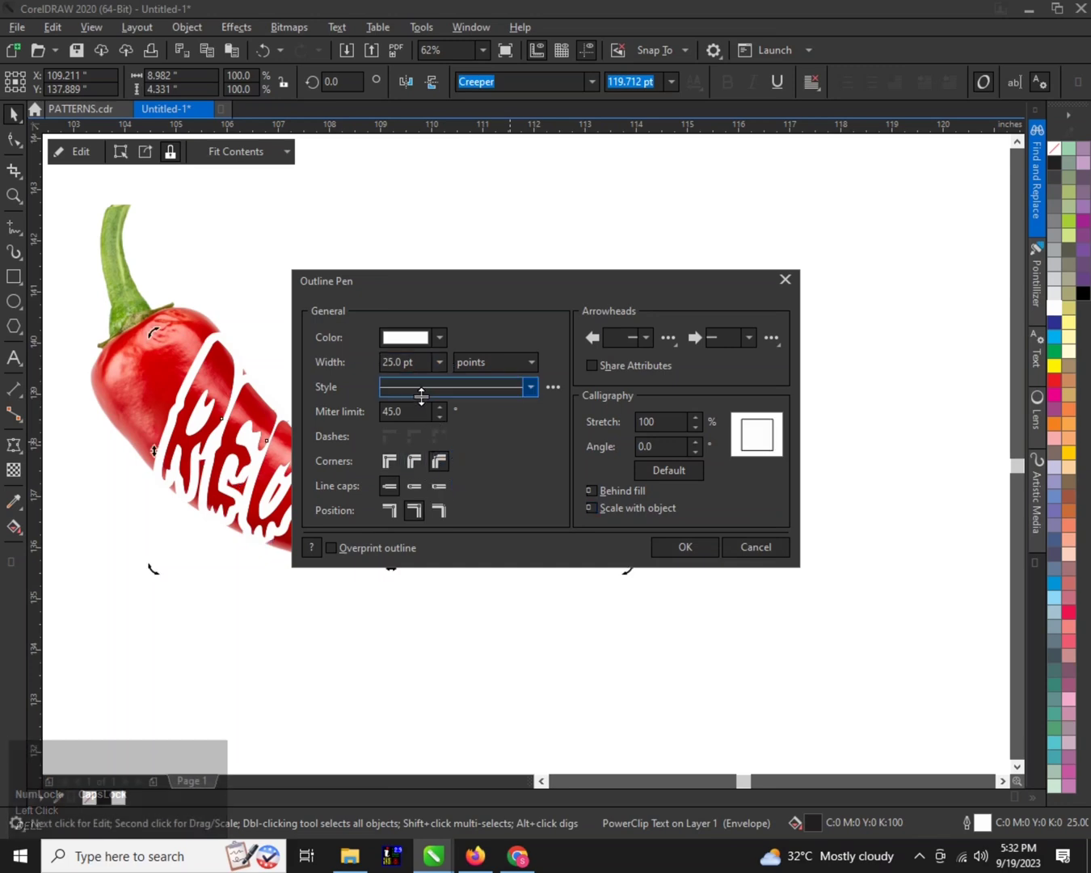
left_click_drag(426, 366, 312, 374)
type("2")
key("Return")
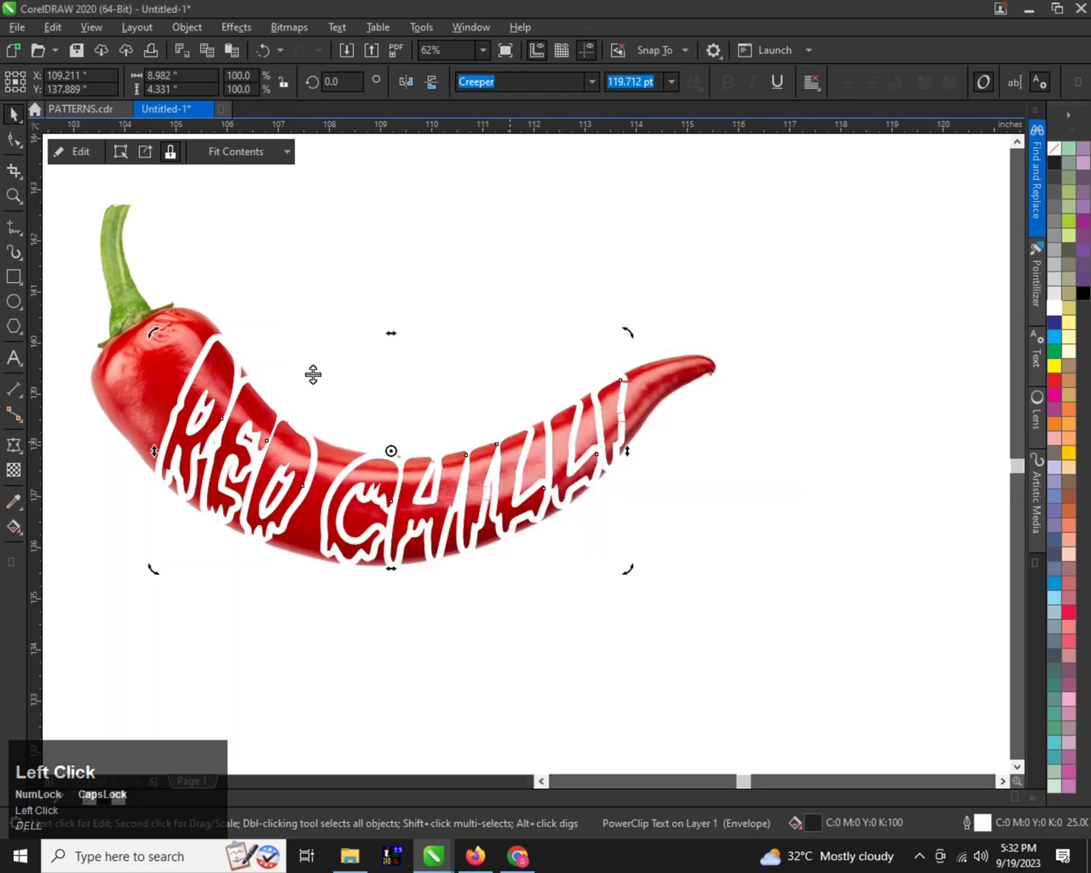
scroll(388, 452, "down", 2)
scroll(388, 452, "up", 2)
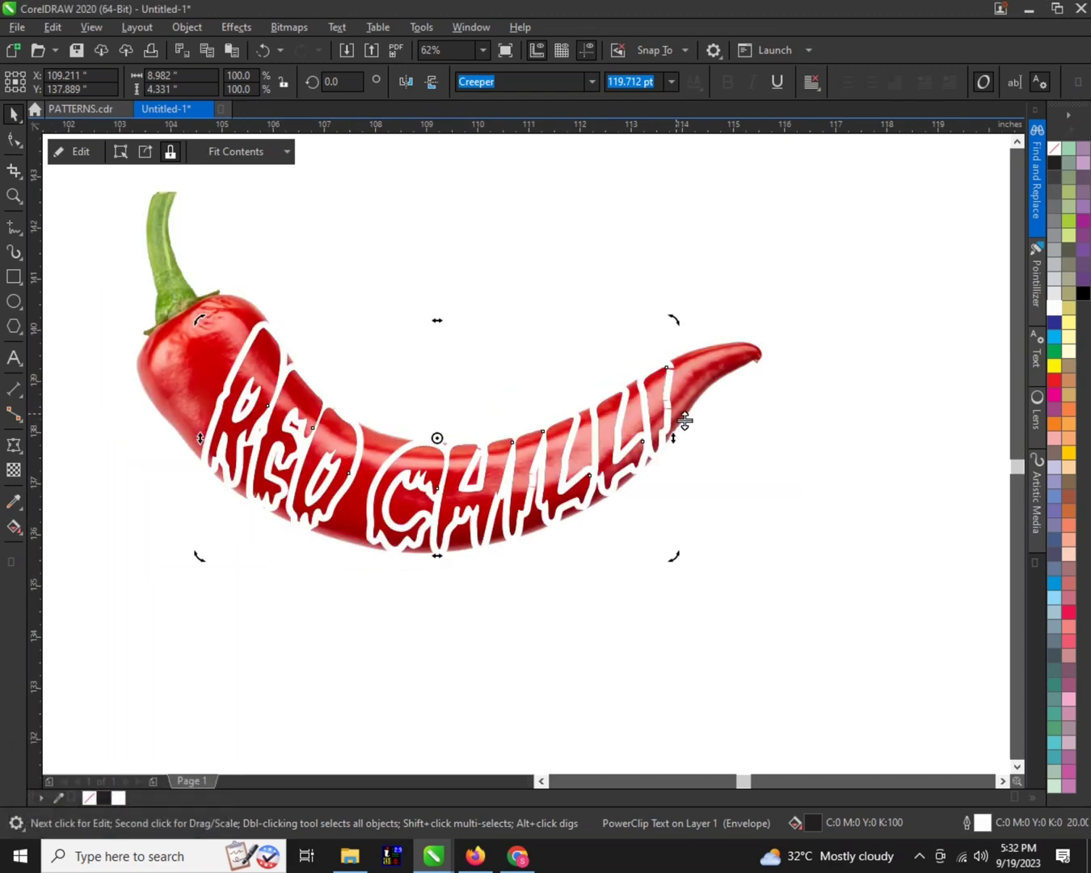
Step: Set the RED CHILLI text's white outline width to 30 points and give it rounded corners
scroll(675, 421, "up", 2)
scroll(672, 423, "down", 2)
key("F12")
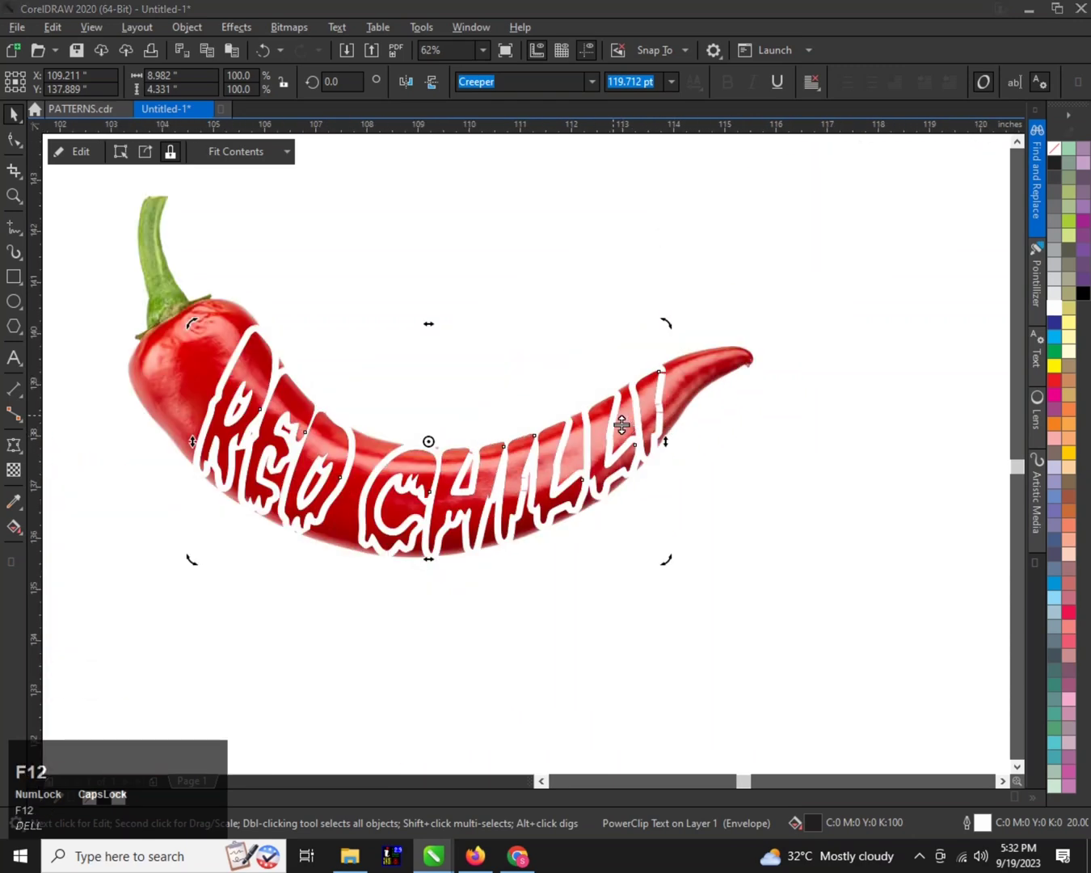
left_click_drag(453, 296, 678, 356)
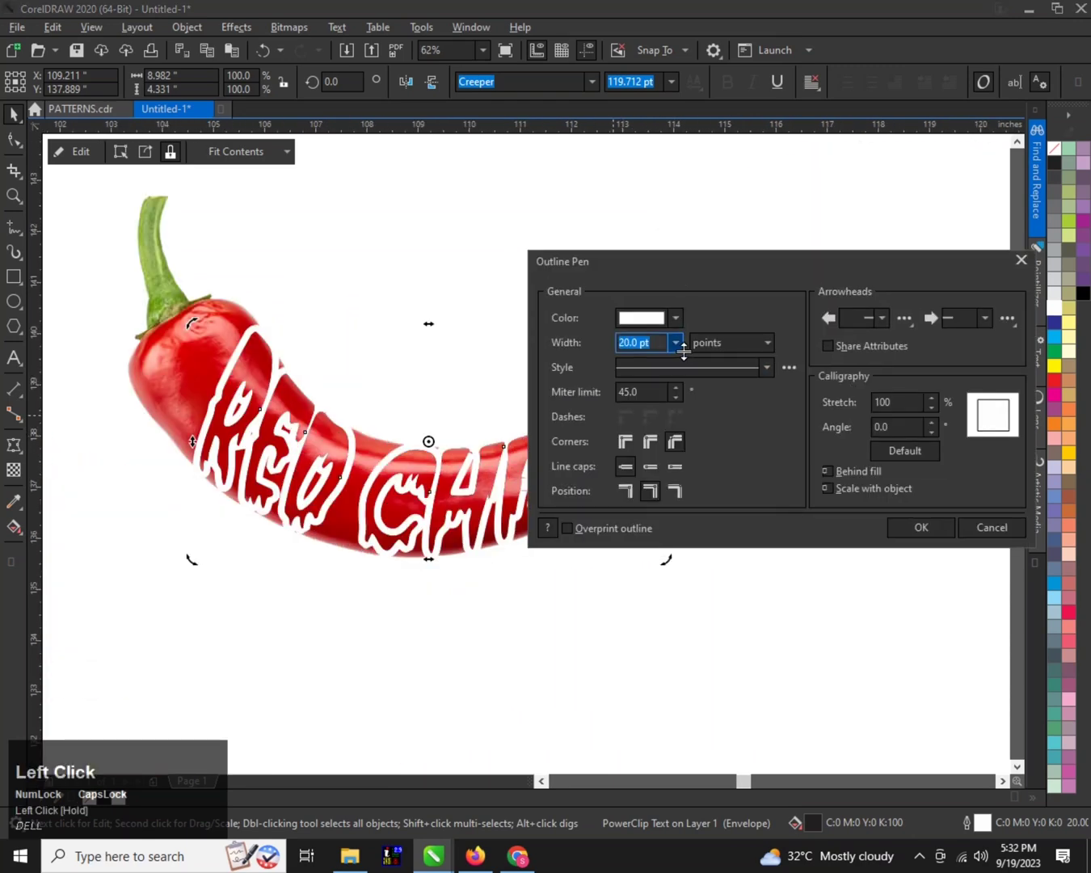
left_click(676, 343)
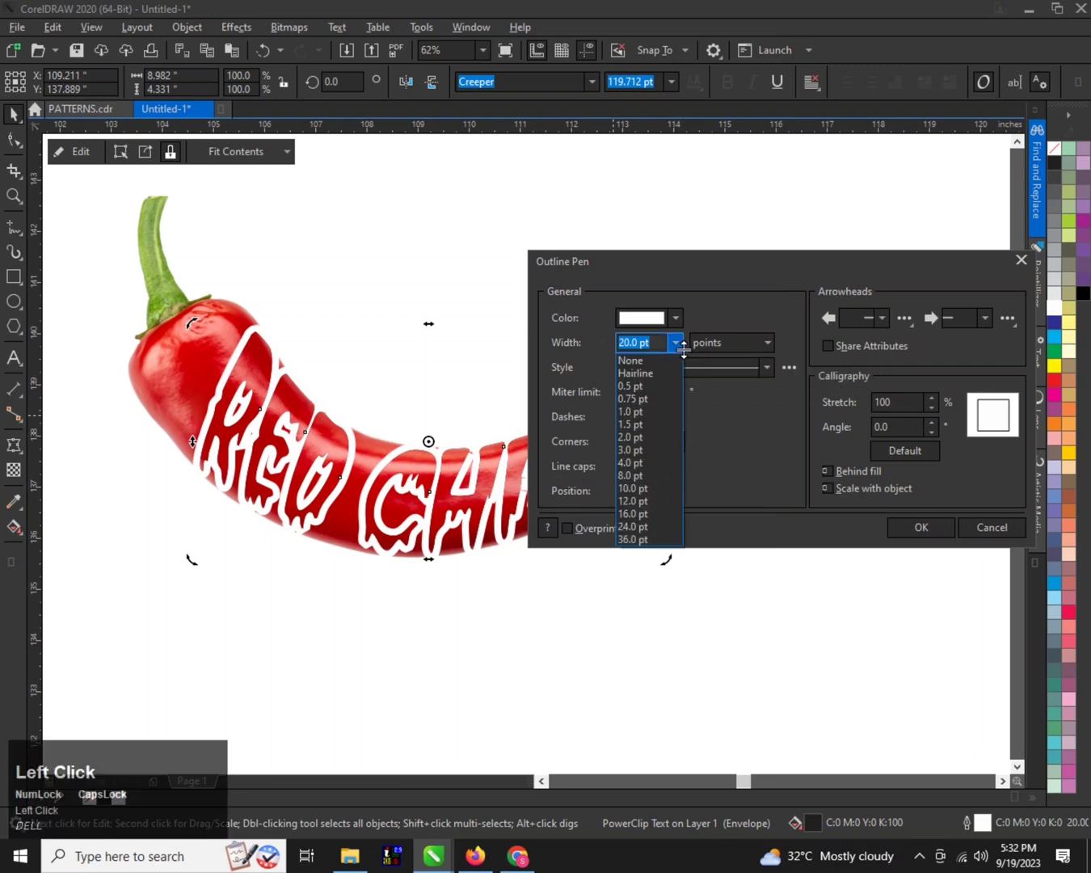
left_click(664, 344)
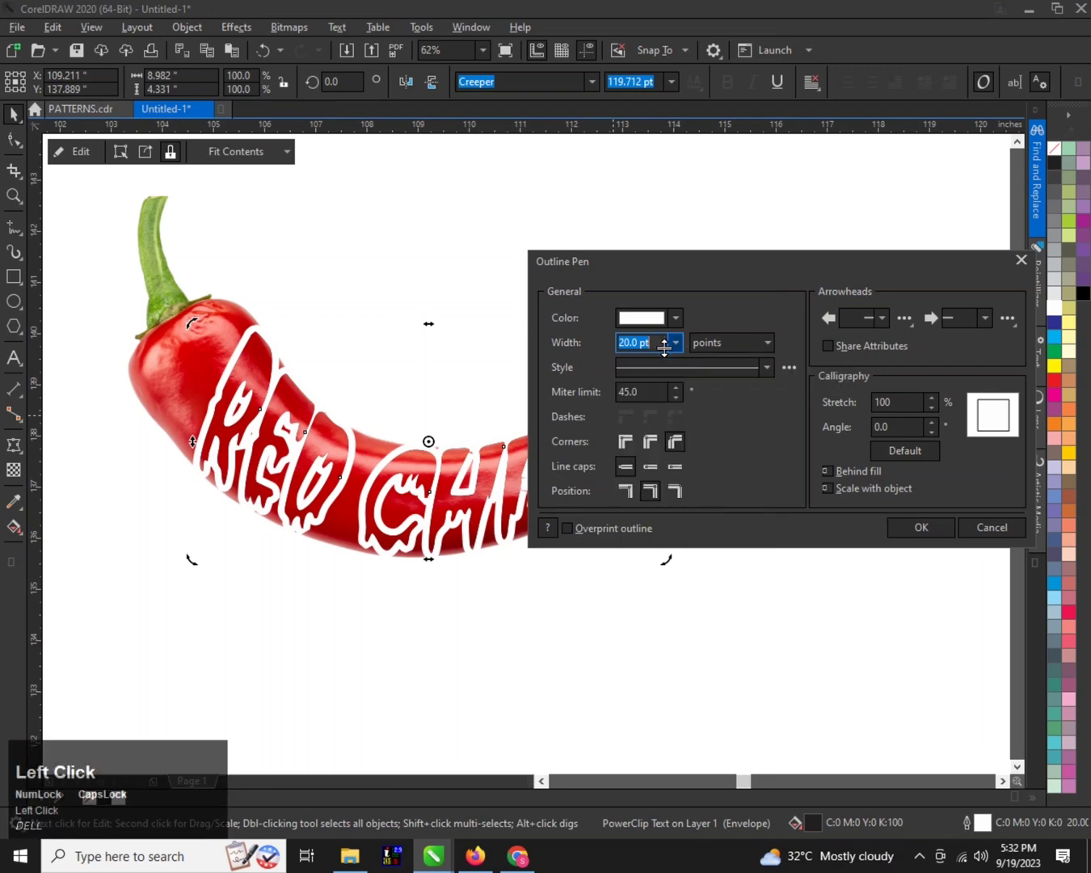
type("30")
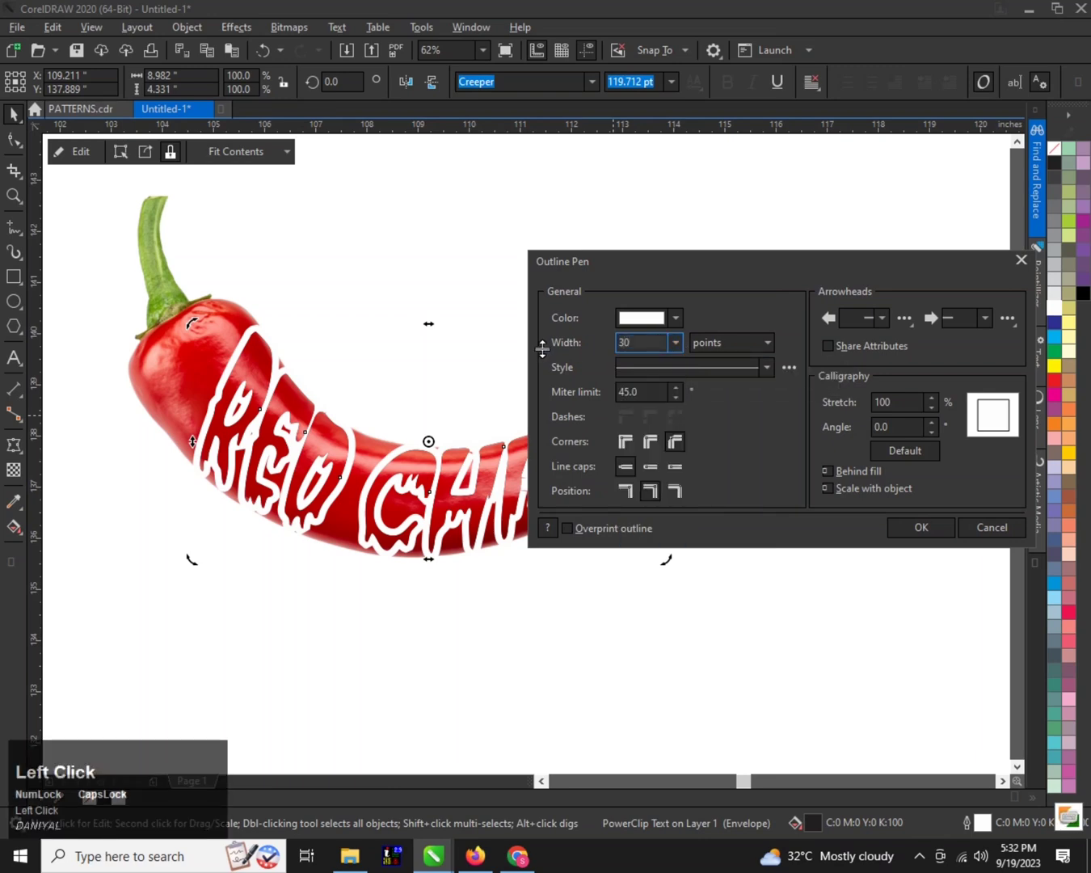
left_click(651, 442)
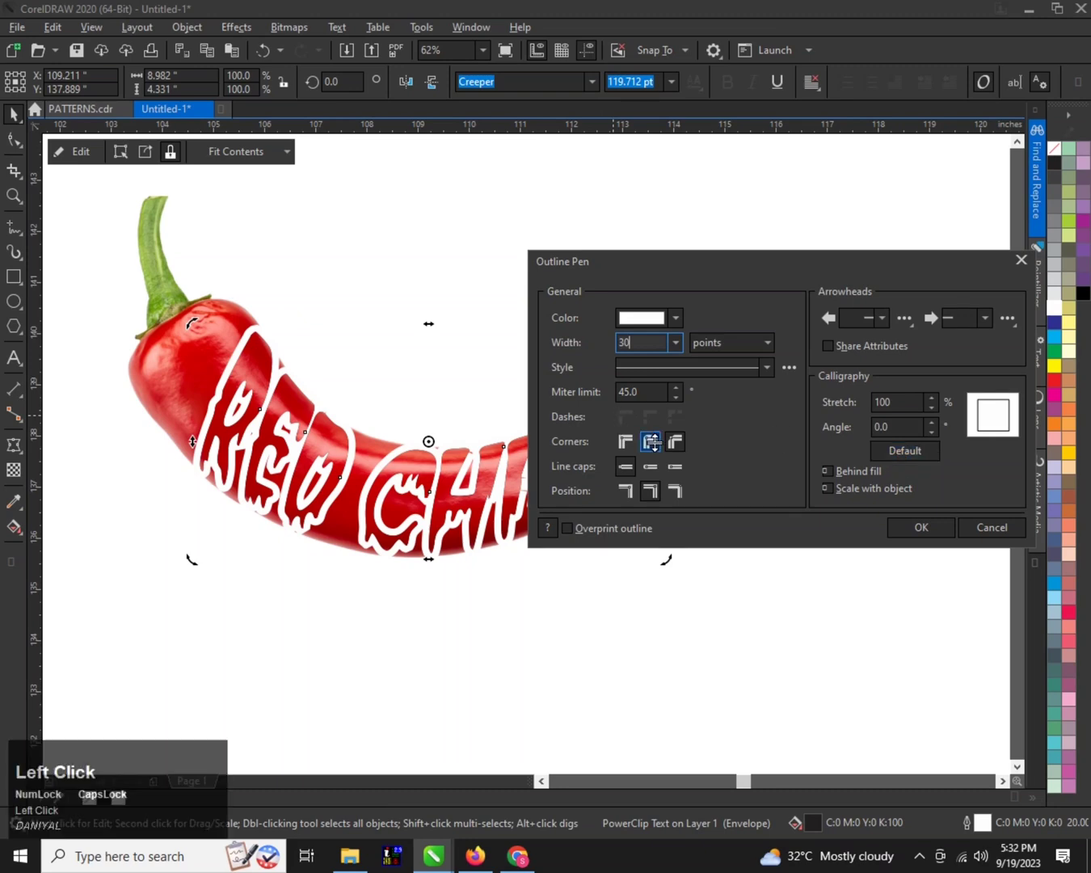
left_click(917, 534)
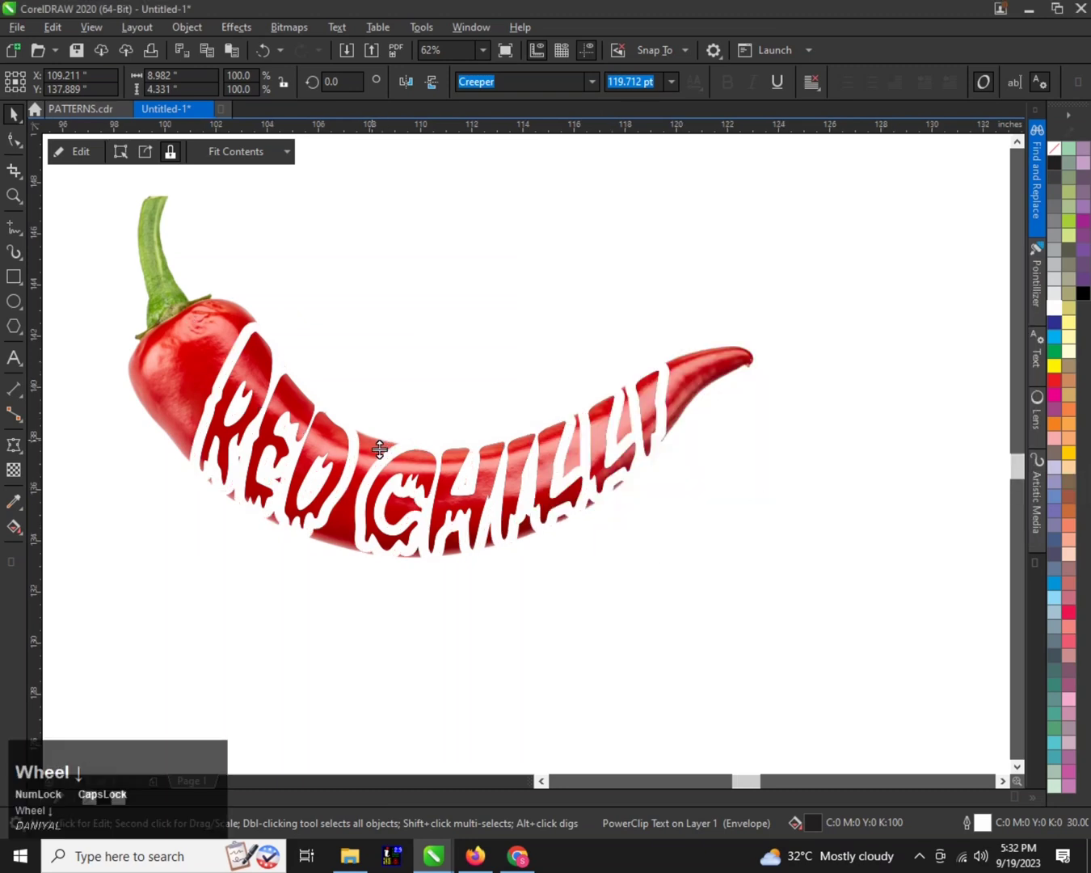
Step: Deselect the artwork and examine the outlined RED CHILLI lettering along the chilli up close and as a whole
scroll(387, 438, "down", 1)
scroll(386, 438, "up", 1)
left_click(449, 353)
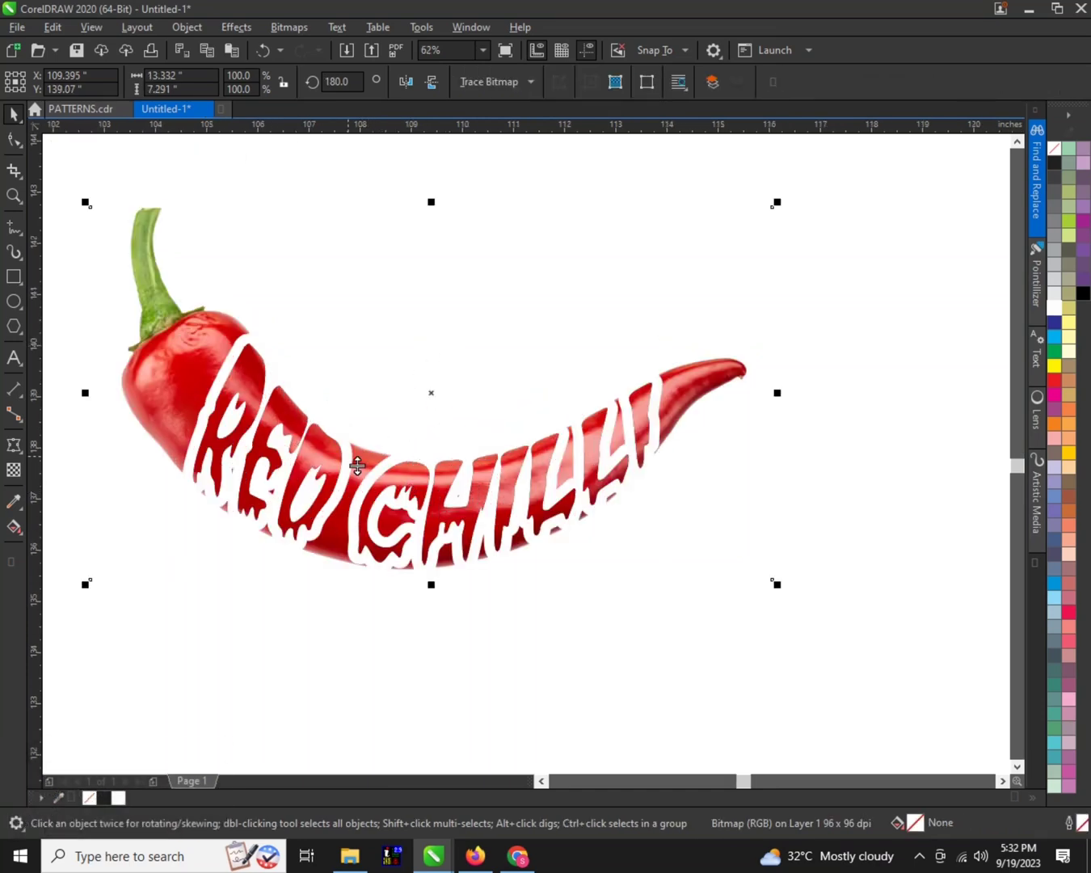
scroll(353, 457, "down", 1)
left_click(686, 353)
scroll(362, 456, "up", 1)
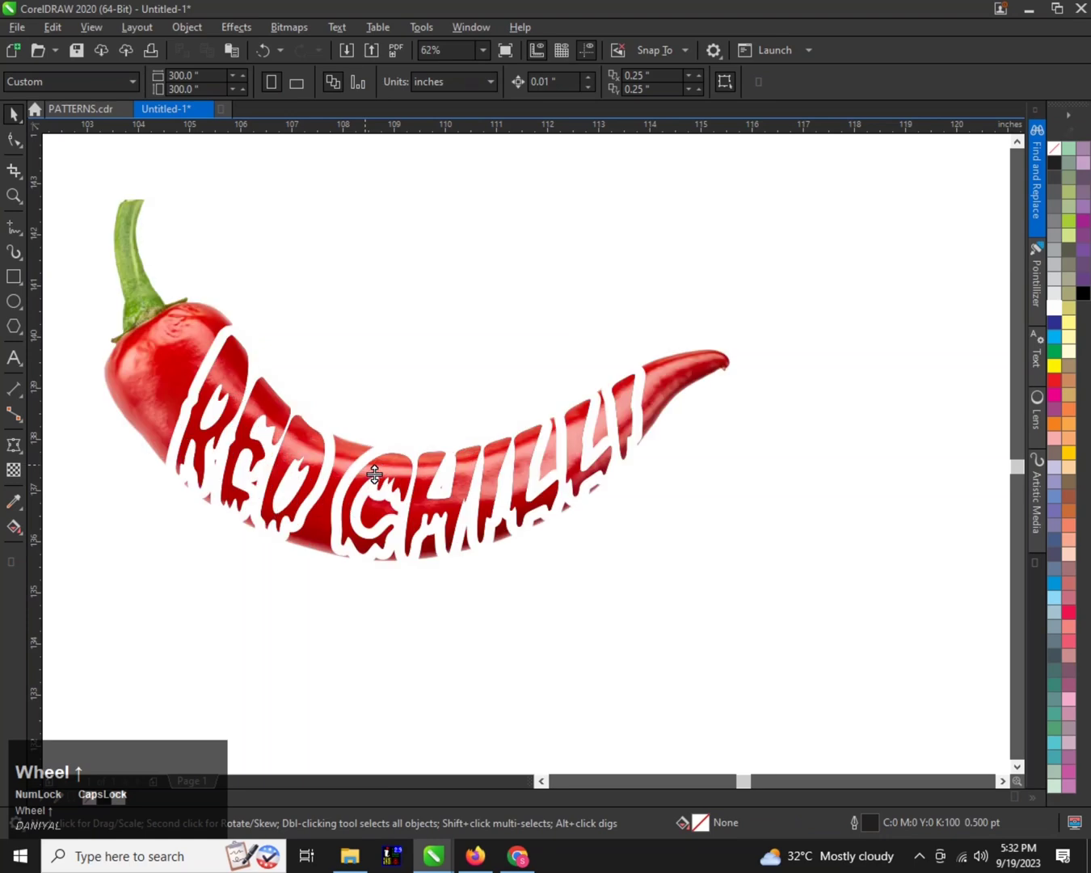
scroll(362, 457, "down", 1)
key("F2")
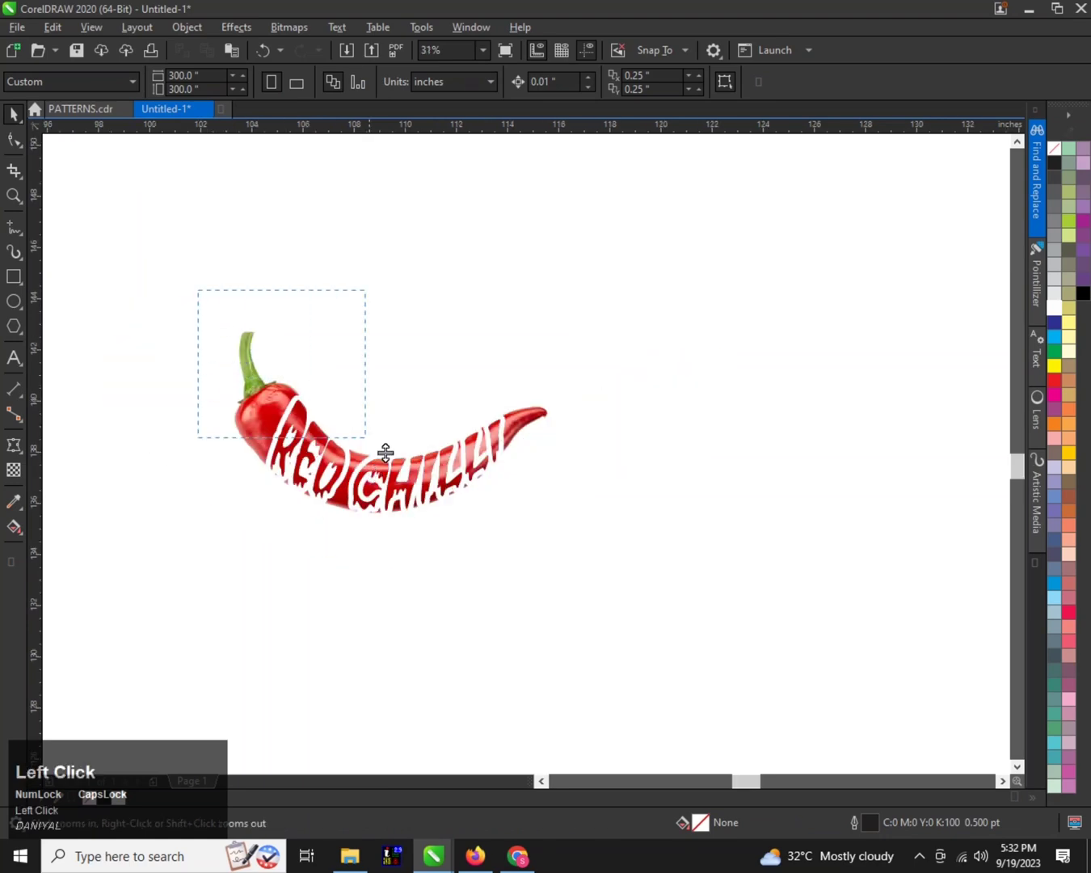